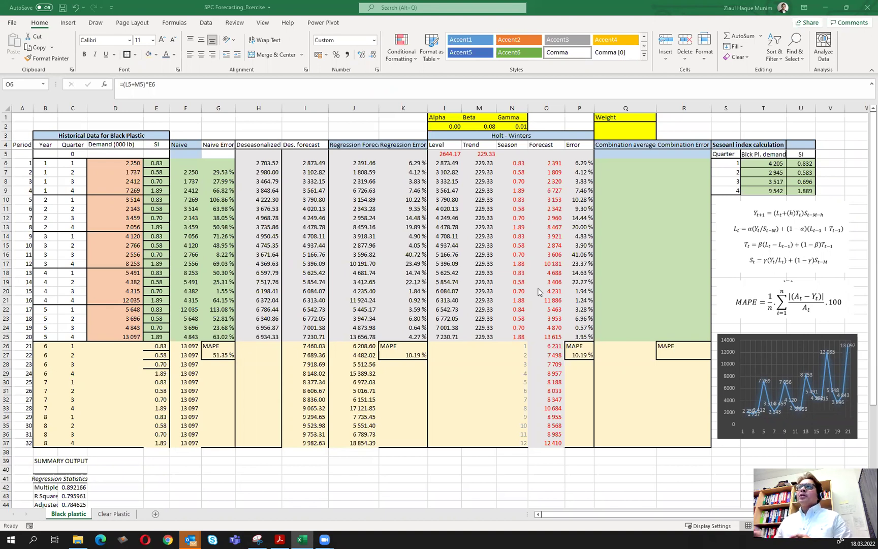
# - Compare the MAPE values and the period 20 forecasts of the regression and Holt-Winters models
pyautogui.click(578, 356)
pyautogui.click(454, 127)
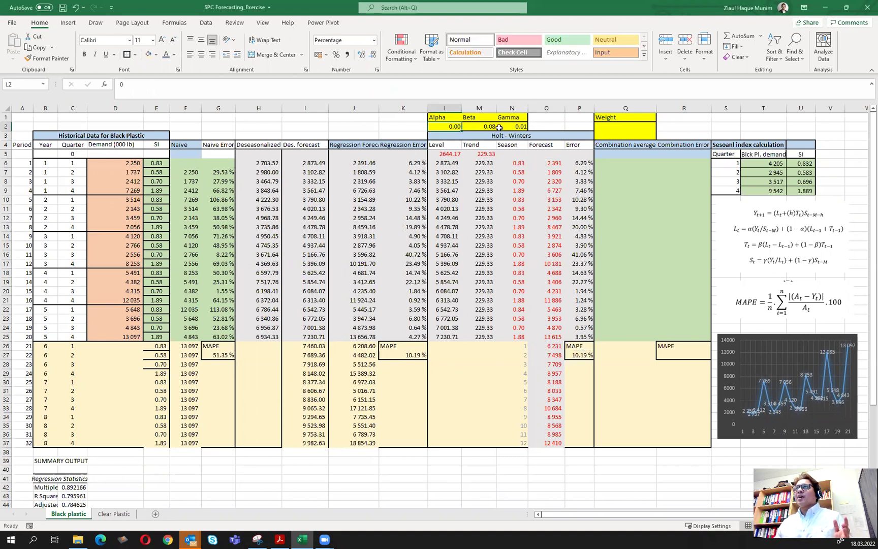
pyautogui.click(579, 355)
pyautogui.click(423, 355)
pyautogui.click(587, 354)
pyautogui.click(418, 355)
pyautogui.click(587, 355)
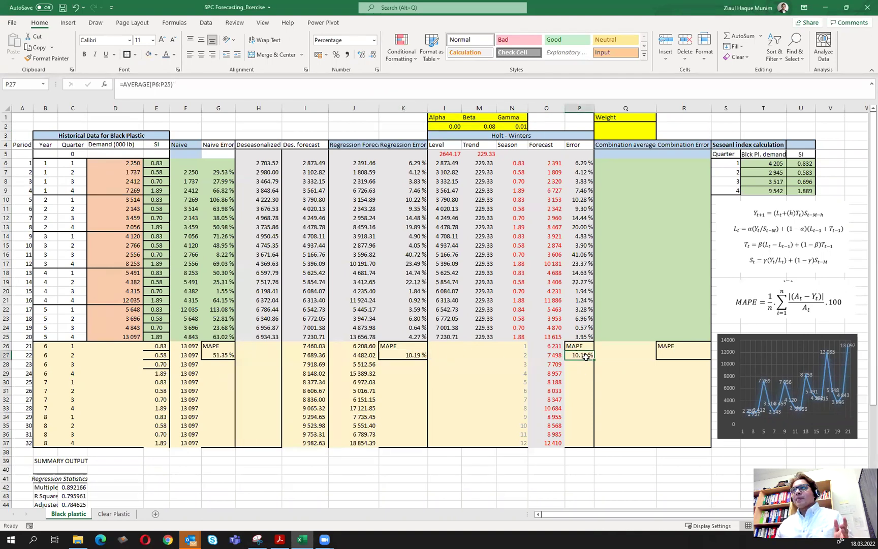
pyautogui.click(545, 338)
pyautogui.click(371, 338)
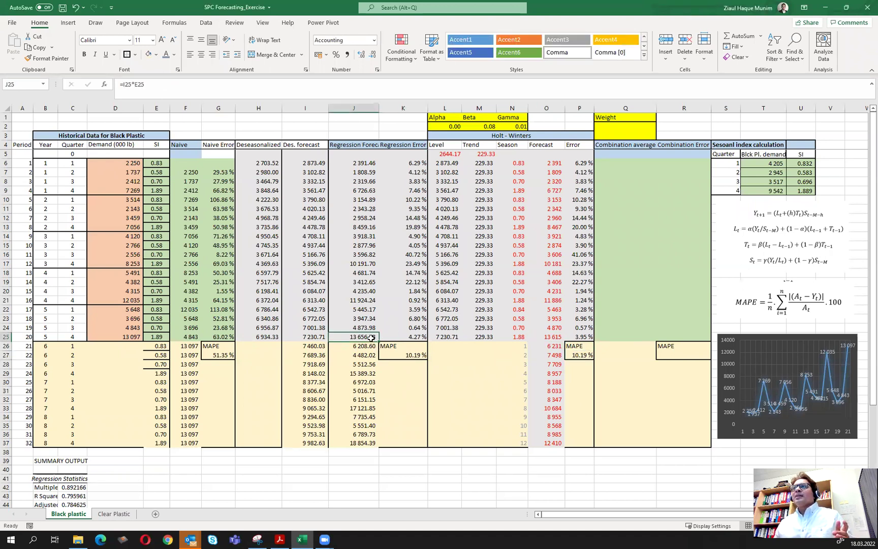
pyautogui.click(554, 338)
pyautogui.click(367, 338)
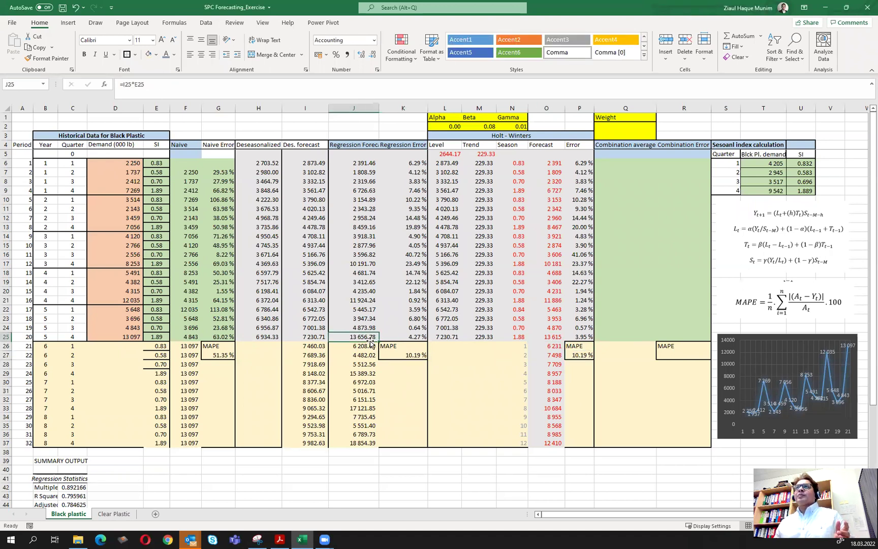
# - Format the regression forecasts in J6:J37 to show no decimal places
pyautogui.moveTo(367, 163); pyautogui.dragTo(375, 336)
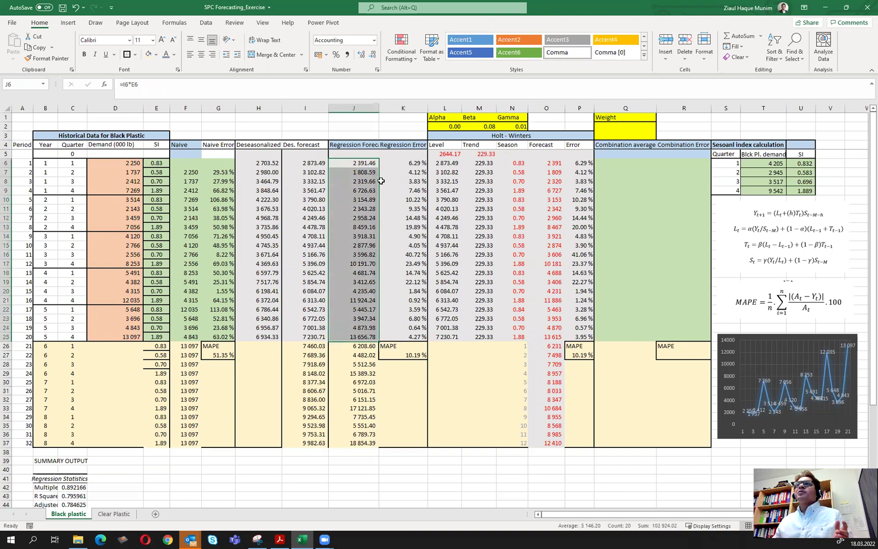
pyautogui.moveTo(367, 162); pyautogui.dragTo(368, 443)
pyautogui.click(372, 55)
pyautogui.click(373, 55)
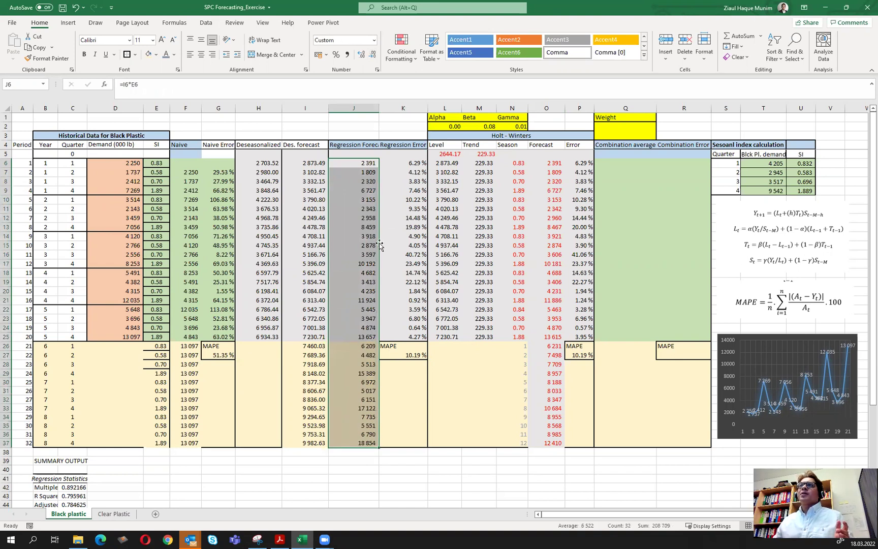
# - Check the period 20 regression forecast and recheck the regression MAPE against the Holt-Winters MAPE
pyautogui.click(362, 336)
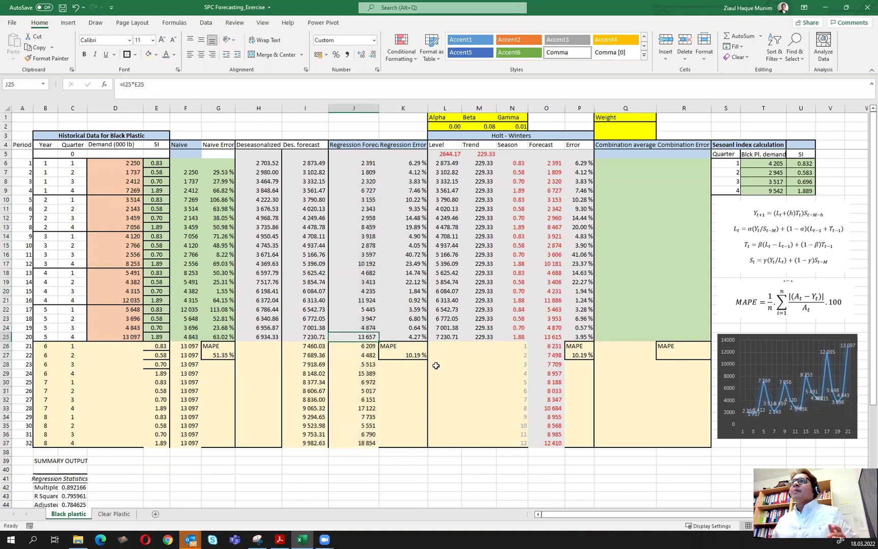
pyautogui.click(408, 355)
pyautogui.click(587, 356)
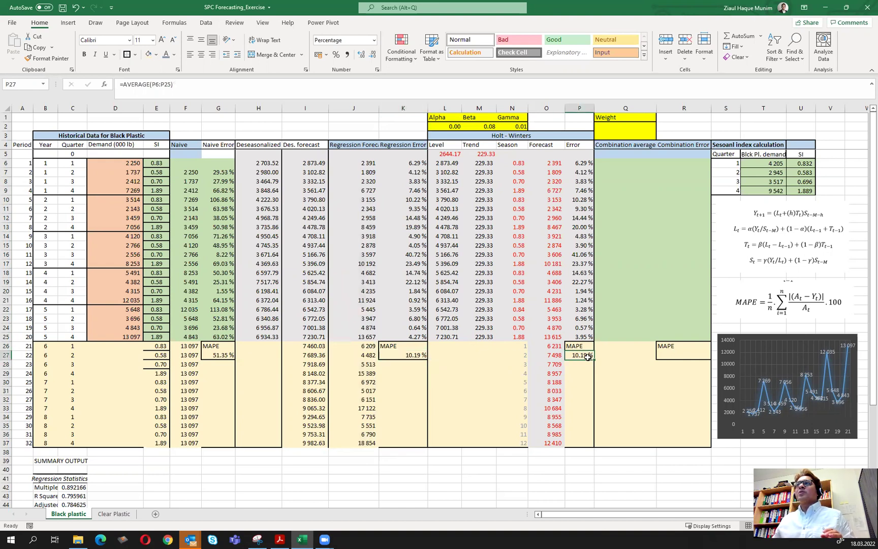
pyautogui.click(412, 357)
pyautogui.click(575, 353)
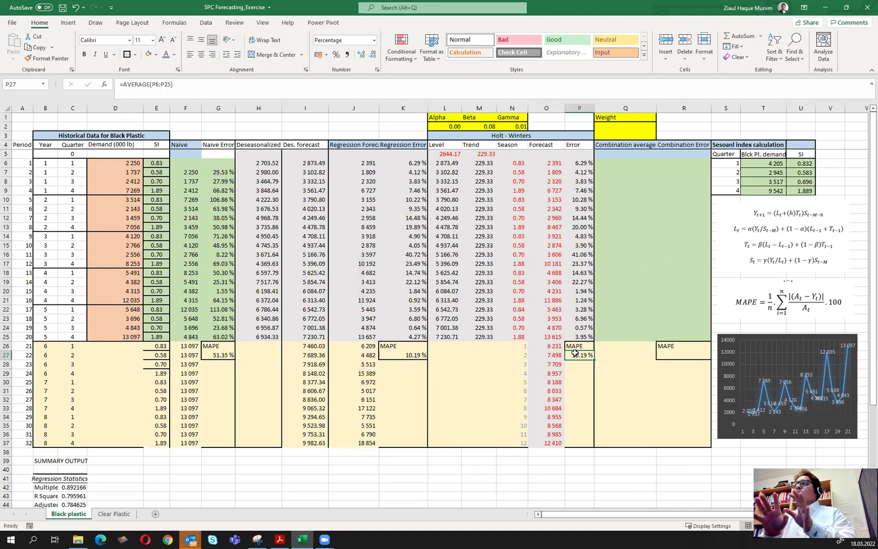
# - Switch to Acrobat Reader, review the Specialty Packaging case text and Table 7-4 demand data, and return to the Excel workbook
pyautogui.click(280, 540)
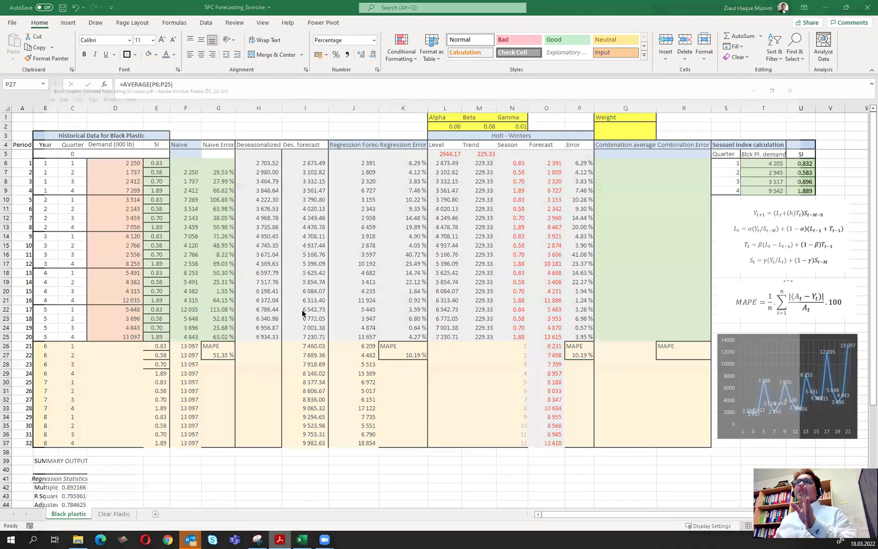
pyautogui.scroll(3, 390, 233)
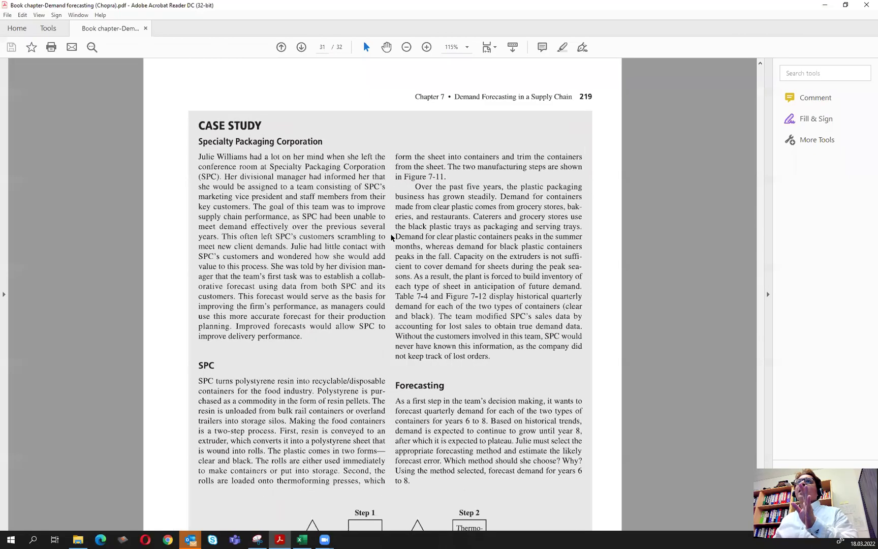
pyautogui.scroll(-5, 470, 292)
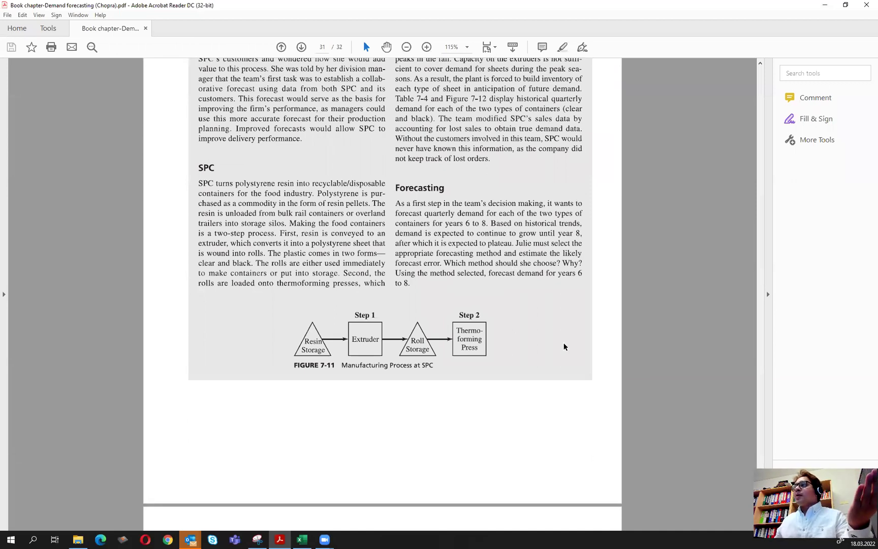
pyautogui.scroll(-10, 562, 341)
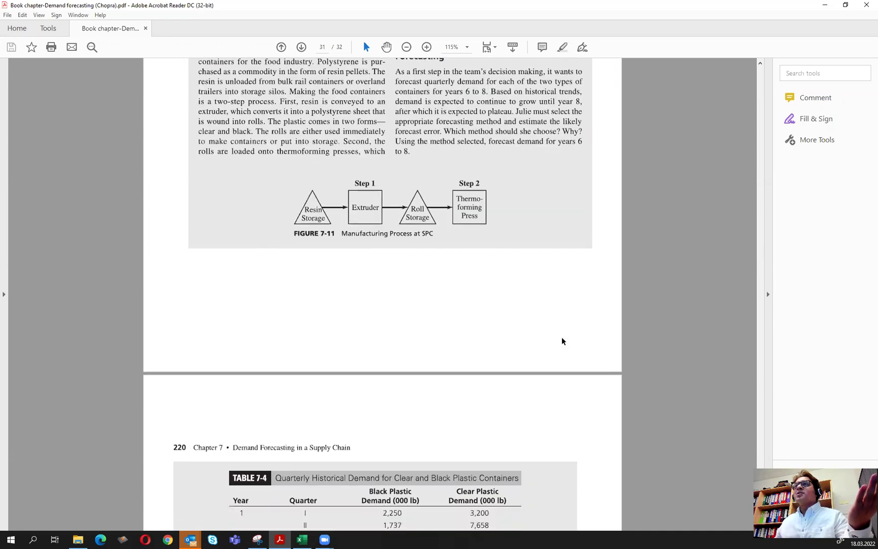
pyautogui.scroll(-1, 563, 338)
pyautogui.scroll(2, 562, 338)
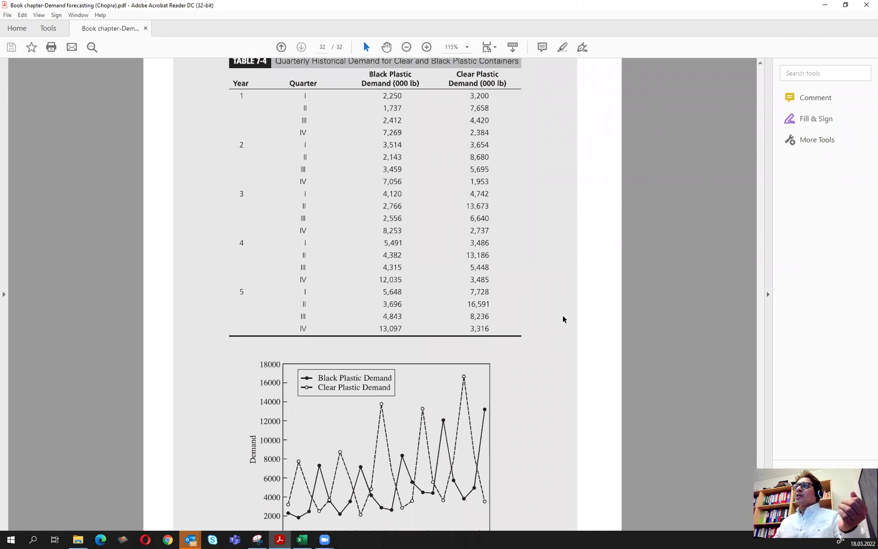
pyautogui.click(825, 5)
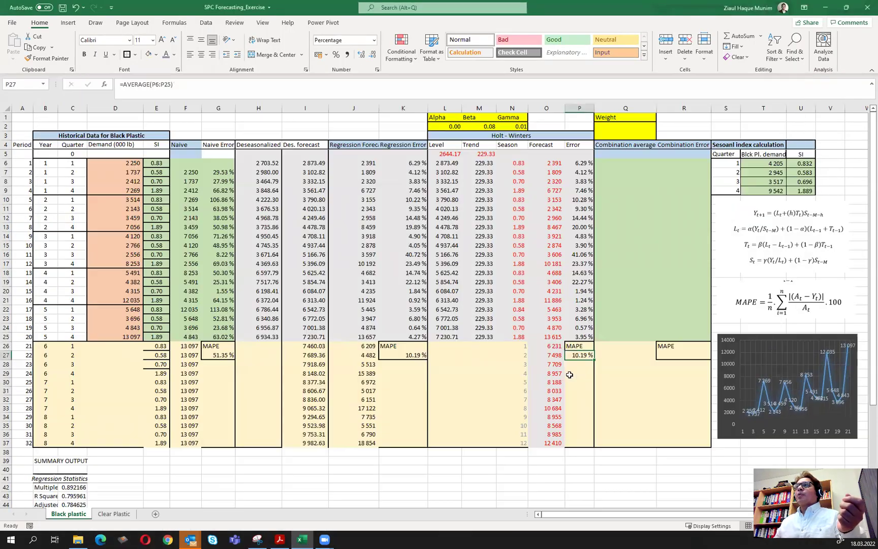
# - Enter 0.5 as the weight in both Q2 and Q3
pyautogui.click(585, 391)
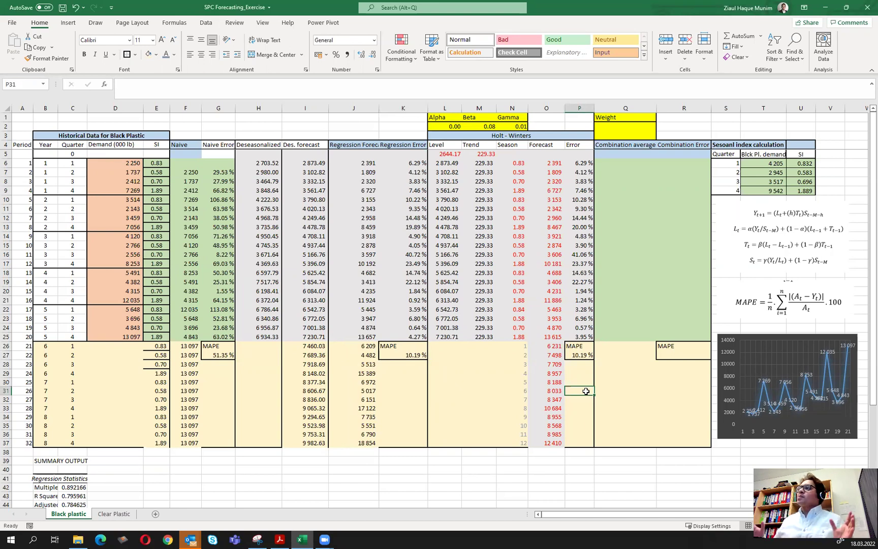
pyautogui.click(615, 171)
pyautogui.click(617, 164)
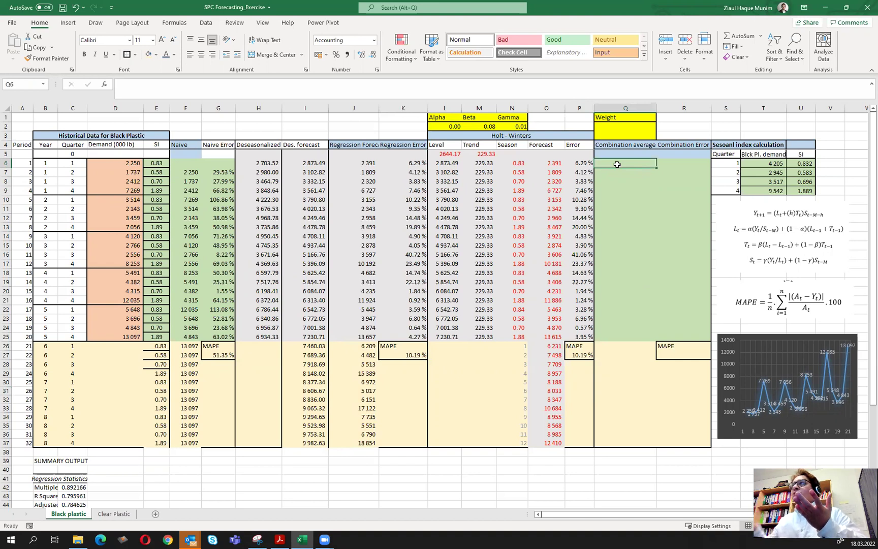
pyautogui.click(632, 130)
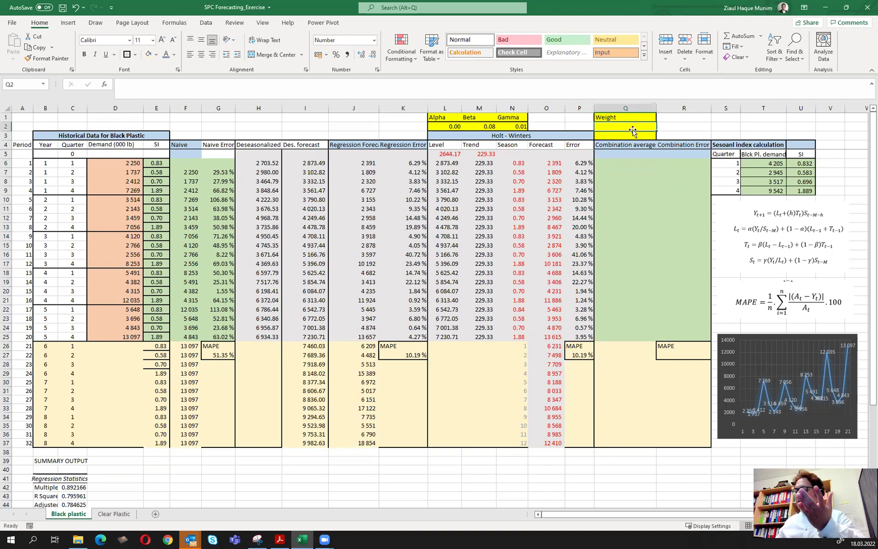
pyautogui.write('0.5')
pyautogui.press('Return')
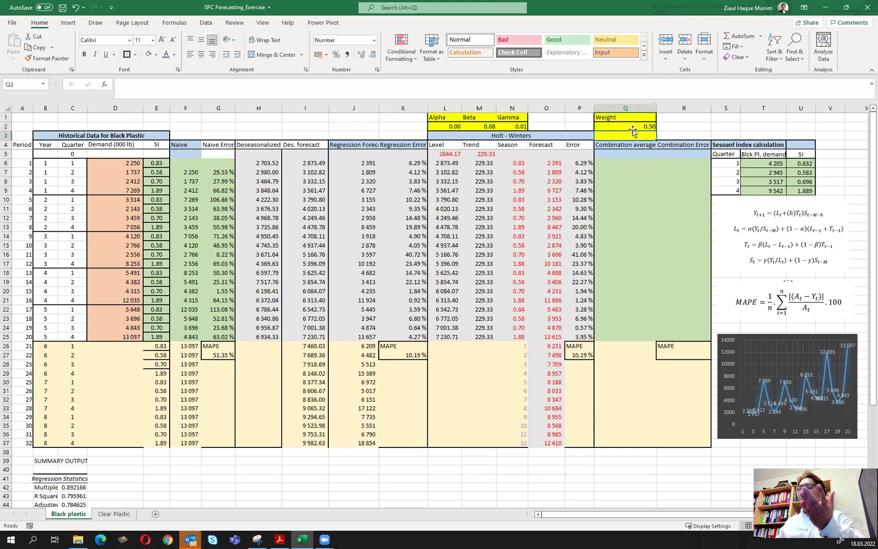
pyautogui.write('0.5')
pyautogui.press('Return')
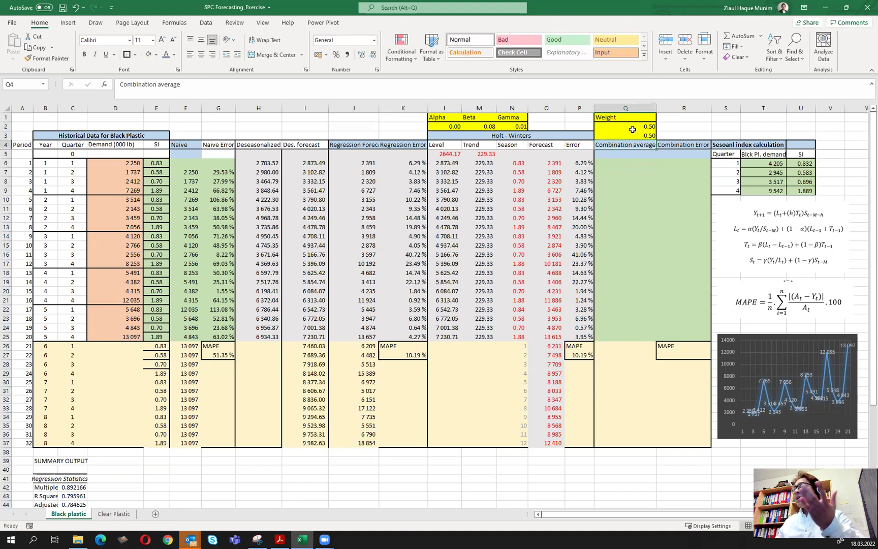
# - Build the combination average formula =$Q$2*J6+$Q$3*O6 in Q6, weighting the regression and Holt-Winters forecasts
pyautogui.press('Down')
pyautogui.press('Down')
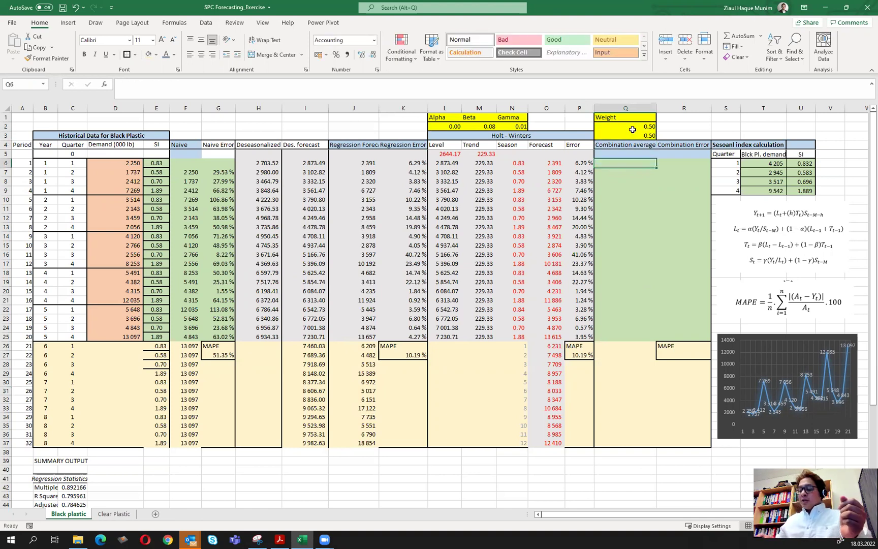
pyautogui.write('=')
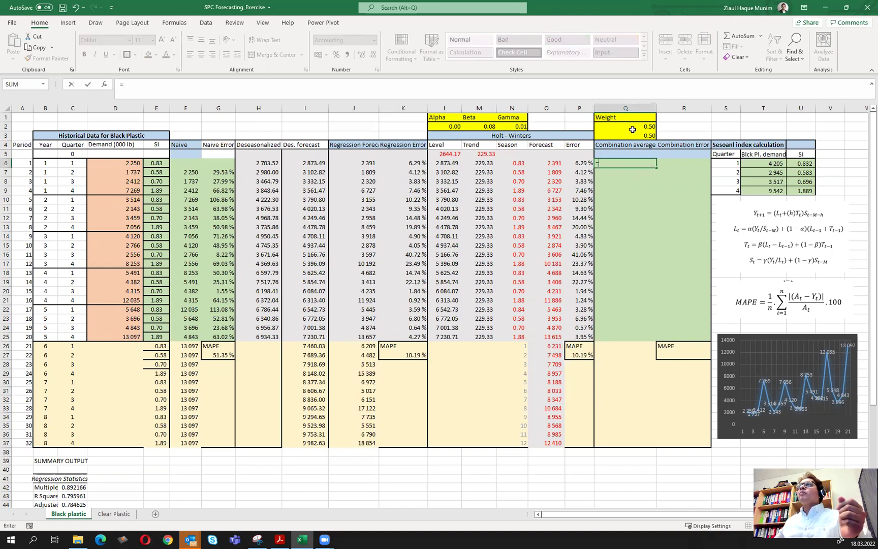
pyautogui.click(632, 130)
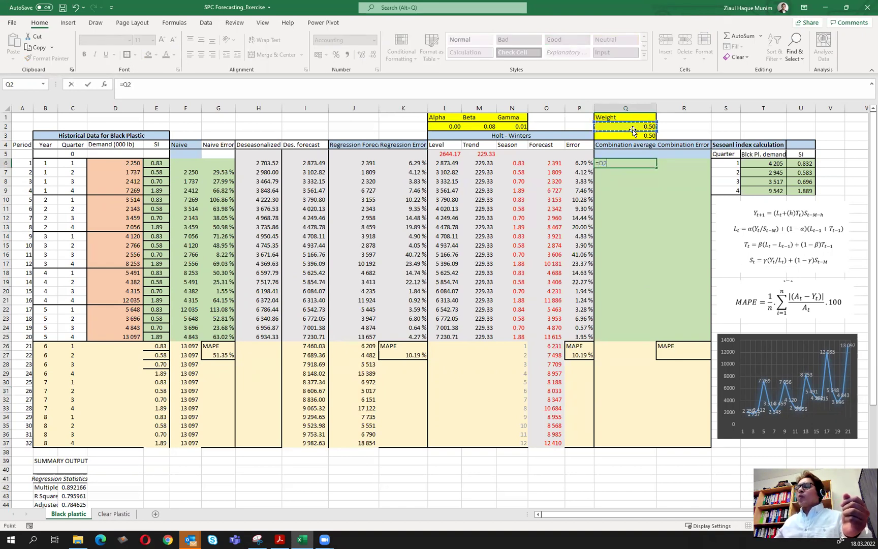
pyautogui.press('F4')
pyautogui.write('*')
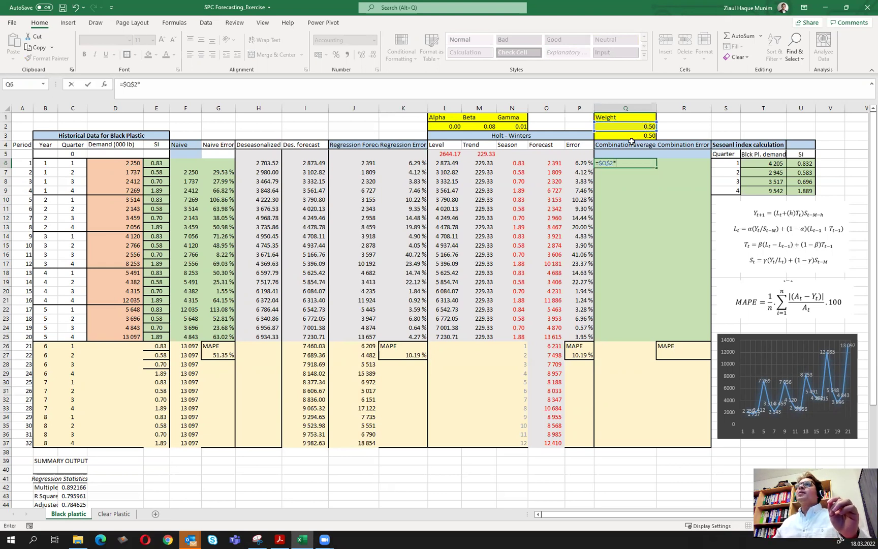
pyautogui.click(366, 163)
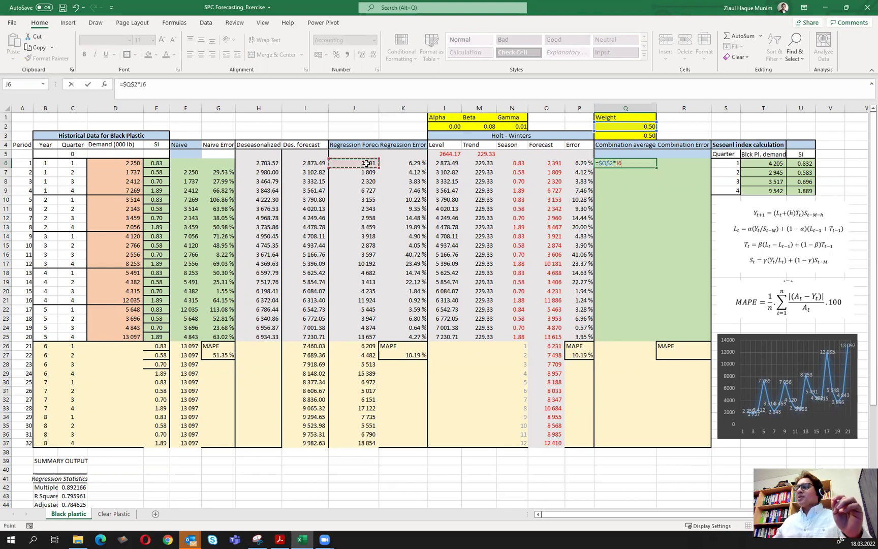
pyautogui.write('+')
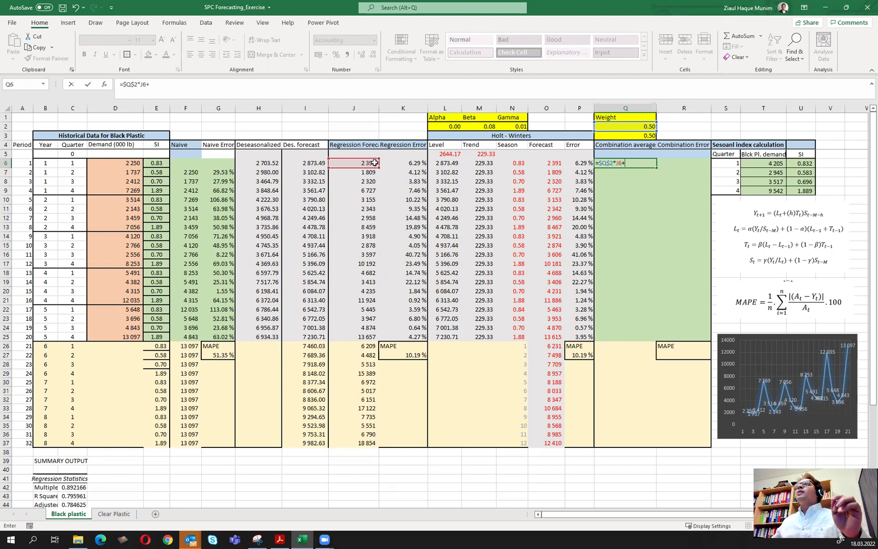
pyautogui.click(631, 135)
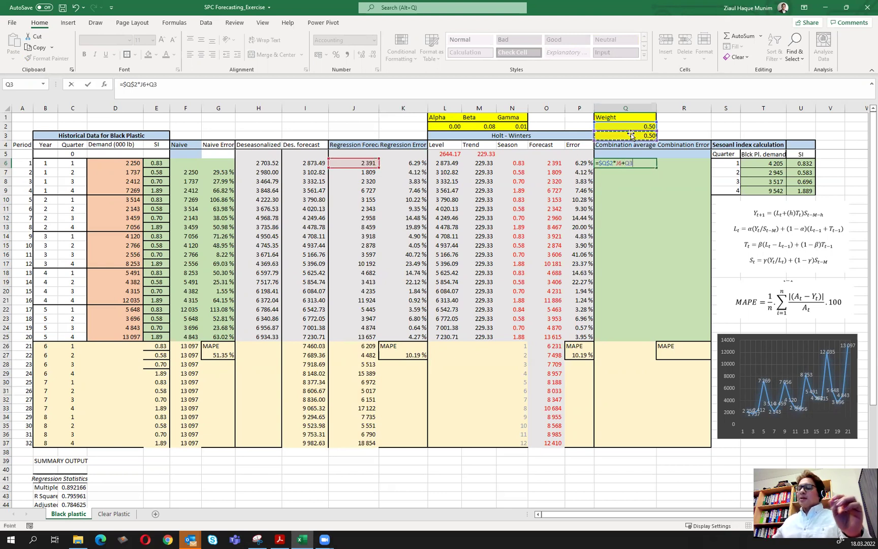
pyautogui.press('F4')
pyautogui.write('*')
pyautogui.click(551, 165)
# - Enclose each product of the Q6 formula in parentheses and commit it as =($Q$2*J6)+($Q$3*O6)
pyautogui.click(598, 163)
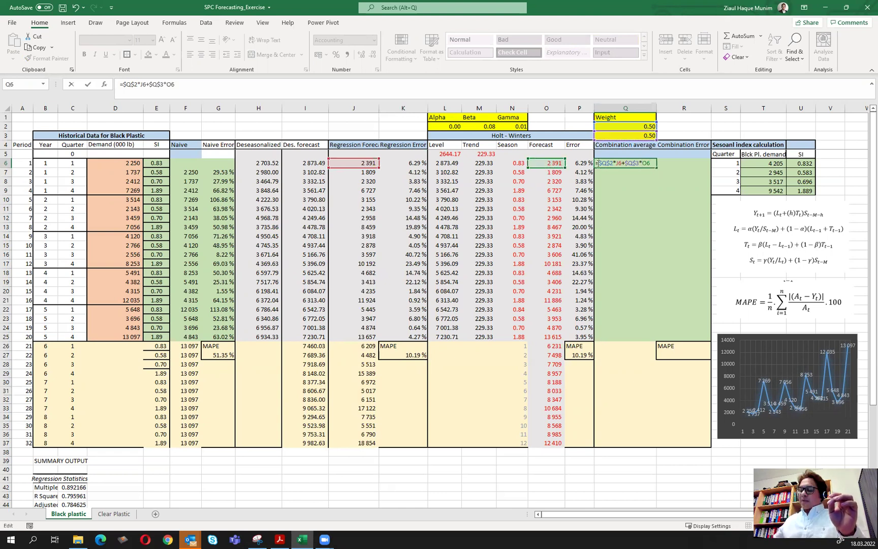
pyautogui.write('(')
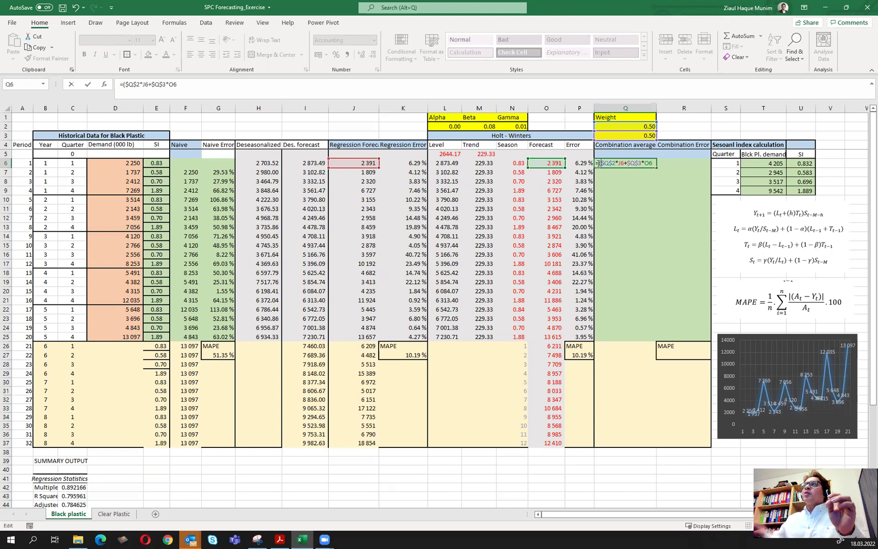
pyautogui.click(625, 163)
pyautogui.write(')')
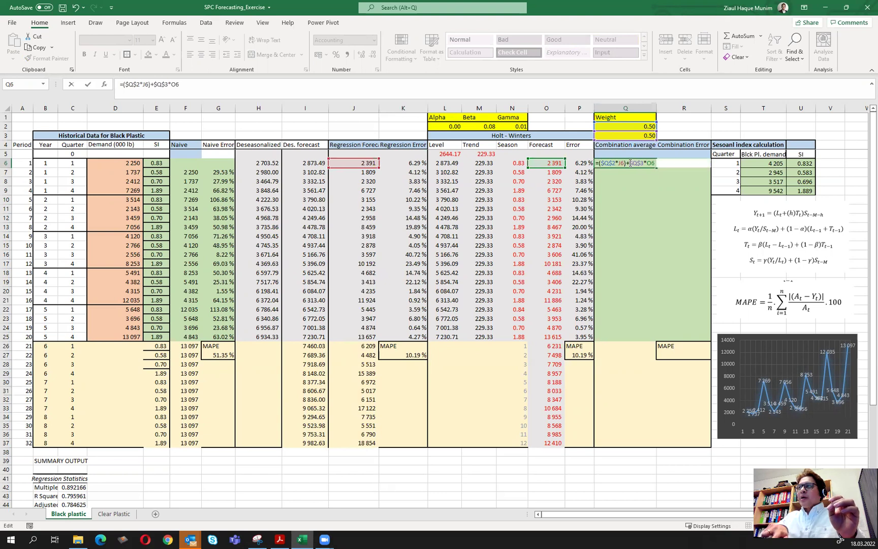
pyautogui.click(630, 163)
pyautogui.write('(')
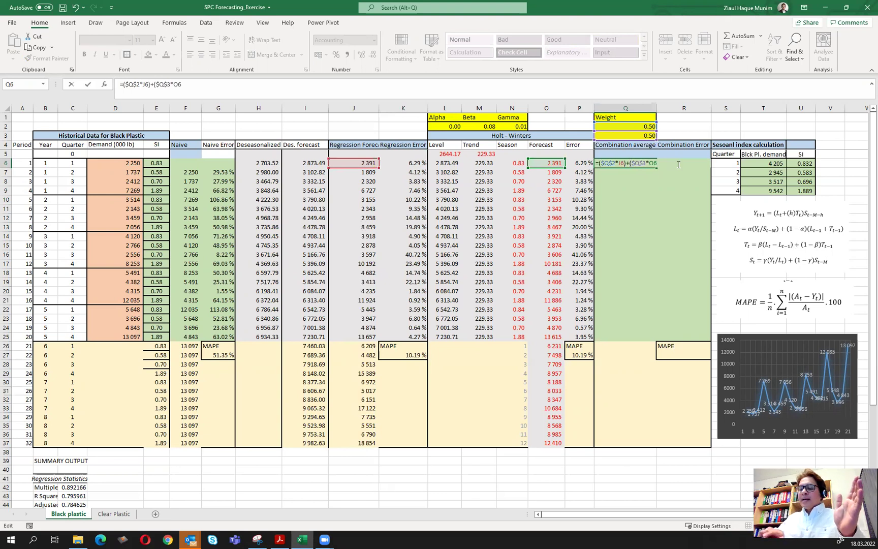
pyautogui.write(')')
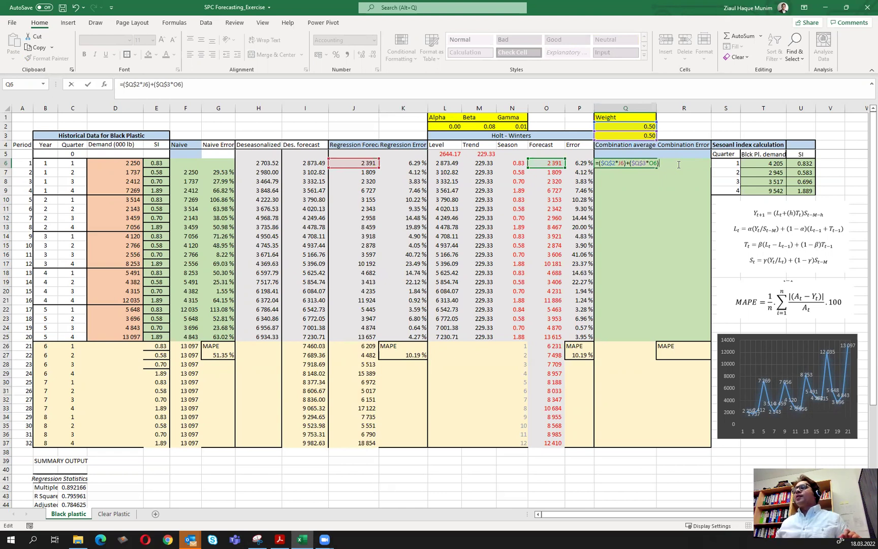
pyautogui.press('Return')
# - Fill the combination average formula from Q6 down through Q25
pyautogui.click(647, 163)
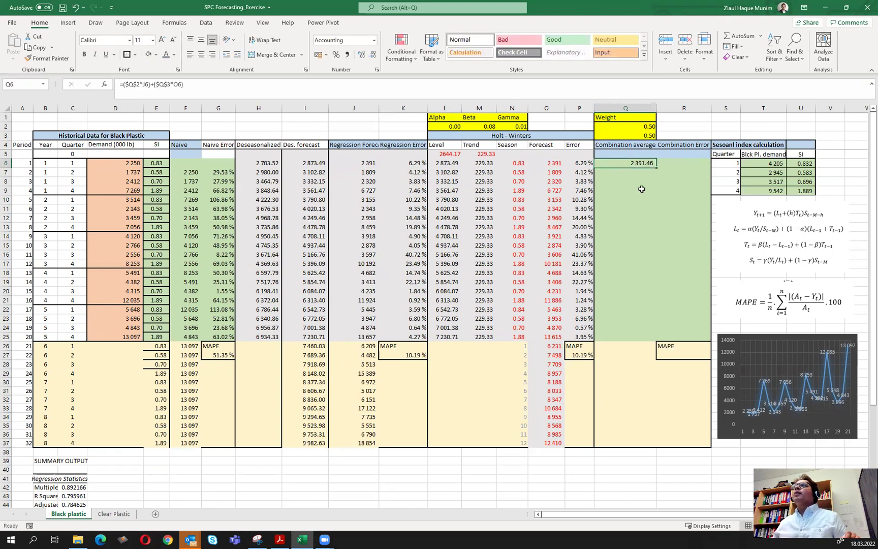
pyautogui.moveTo(656, 168); pyautogui.dragTo(650, 340)
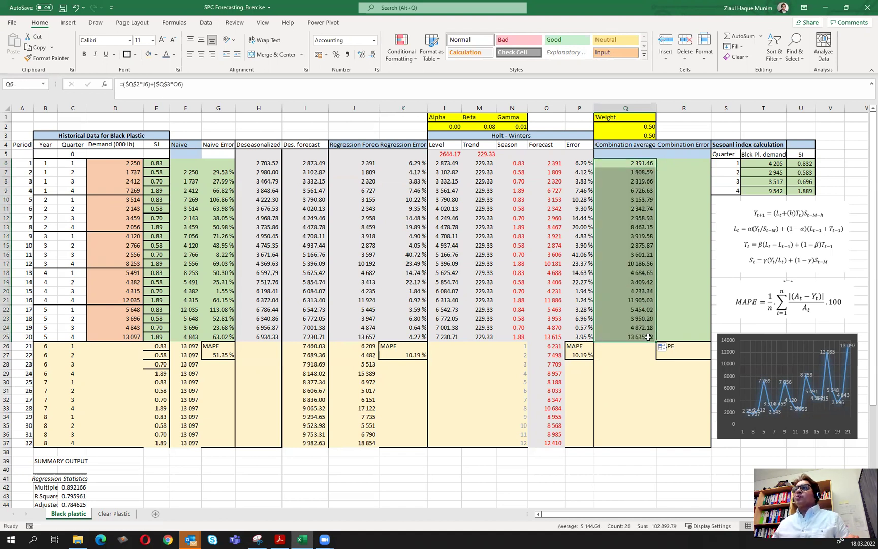
# - Format the combination average forecasts in Q6:Q25 to show no decimal places
pyautogui.click(687, 164)
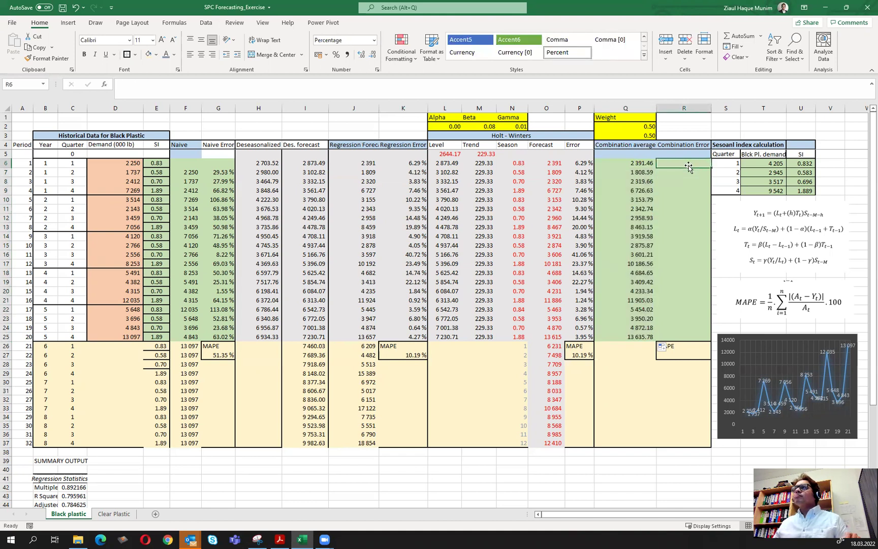
pyautogui.click(645, 163)
pyautogui.moveTo(648, 163); pyautogui.dragTo(650, 337)
pyautogui.click(372, 54)
pyautogui.click(372, 54)
# - Calculate the combination error in R6 with =ABS(D6-Q6)/D6 and fill the formula down through R25
pyautogui.click(677, 164)
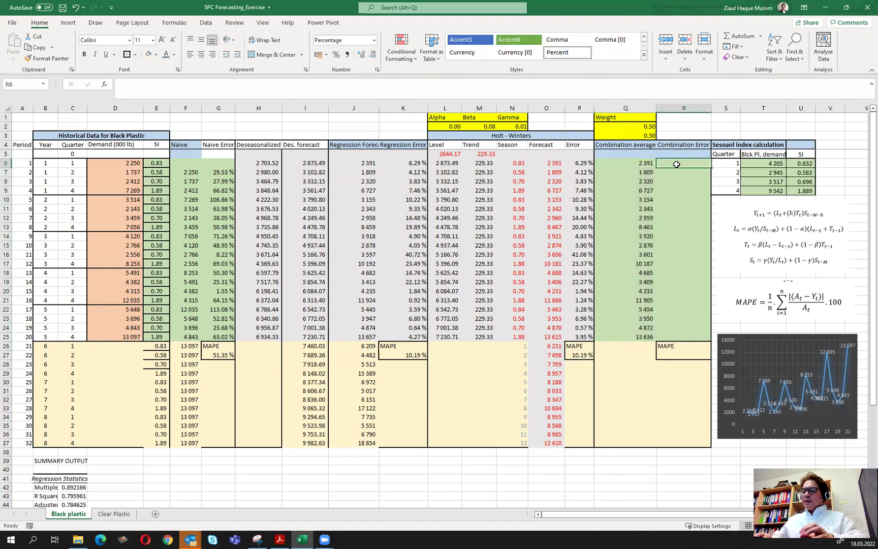
pyautogui.write('=a')
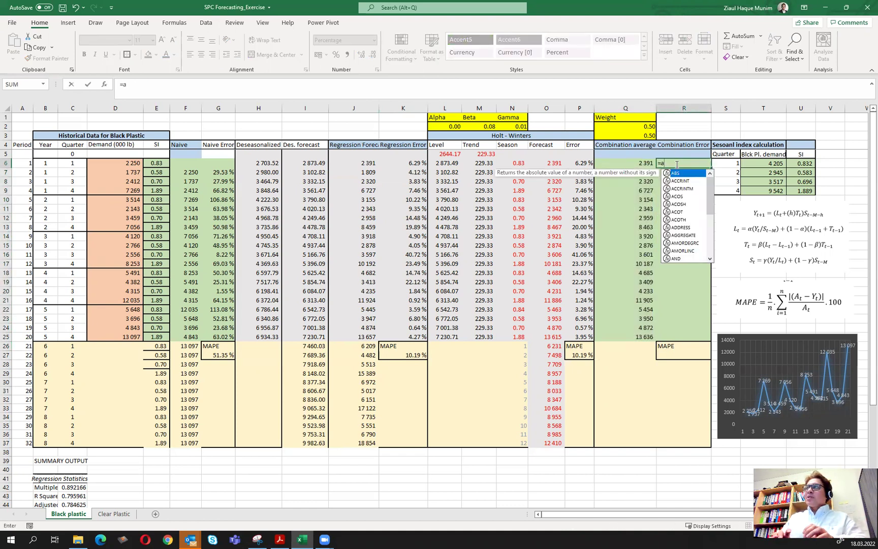
pyautogui.write('b')
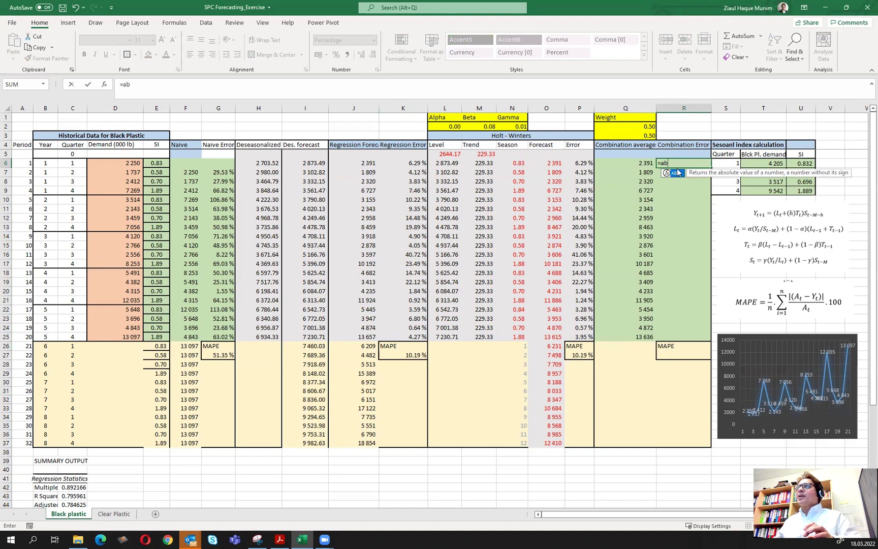
pyautogui.doubleClick(677, 172)
pyautogui.click(130, 163)
pyautogui.write('-')
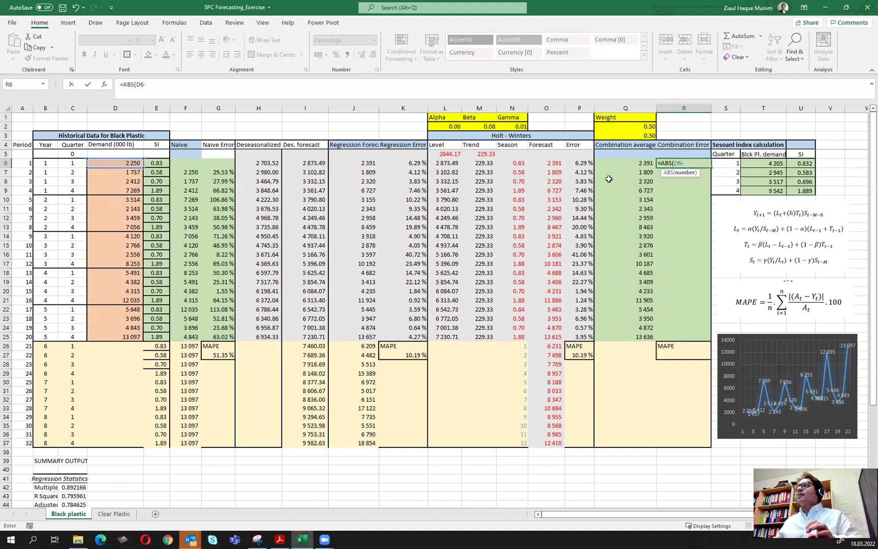
pyautogui.click(639, 164)
pyautogui.write(')/')
pyautogui.click(128, 163)
pyautogui.press('Return')
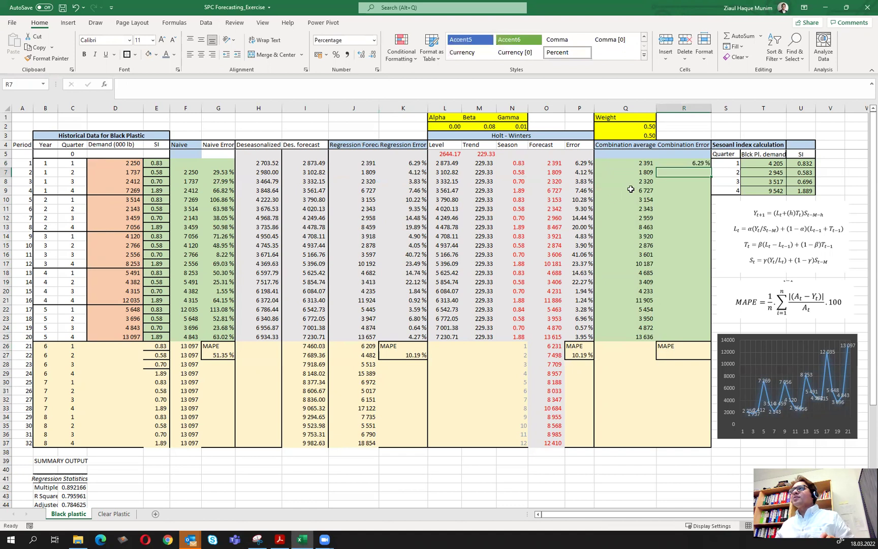
pyautogui.click(689, 163)
pyautogui.moveTo(711, 165); pyautogui.dragTo(711, 339)
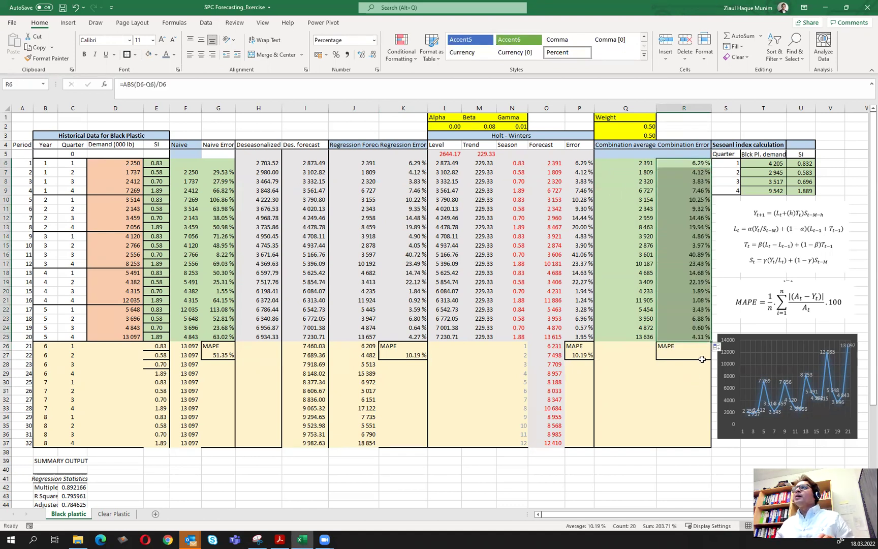
# - Compute the combination forecast's MAPE in R27 with =AVERAGE(R6:R25)
pyautogui.click(680, 354)
pyautogui.write('=')
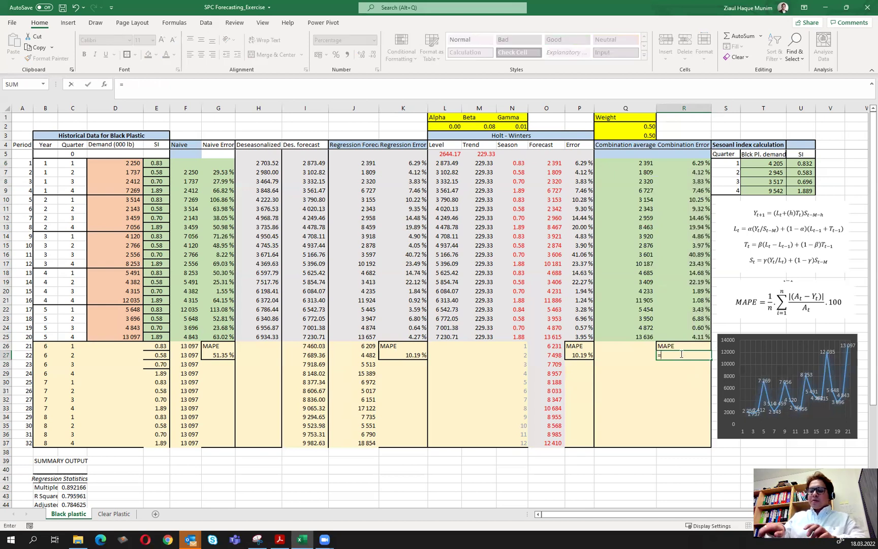
pyautogui.write('ave')
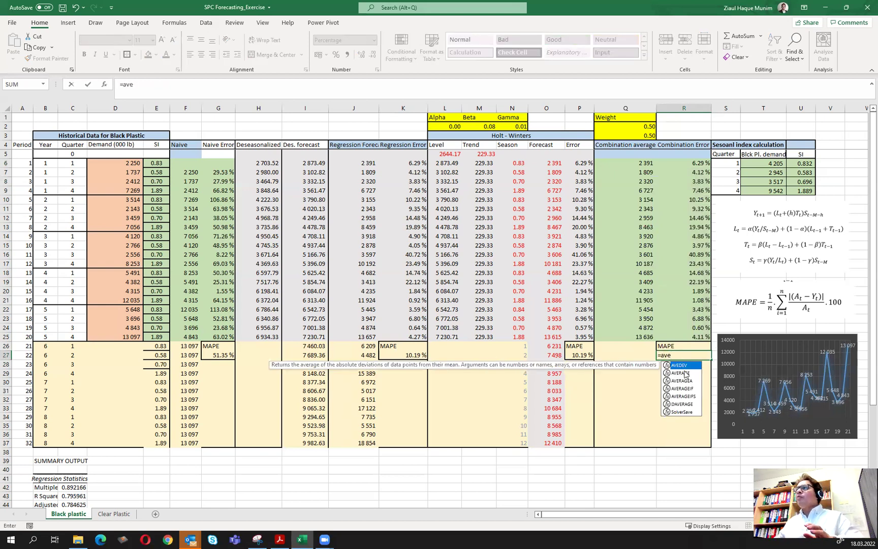
pyautogui.doubleClick(682, 373)
pyautogui.moveTo(699, 162); pyautogui.dragTo(701, 333)
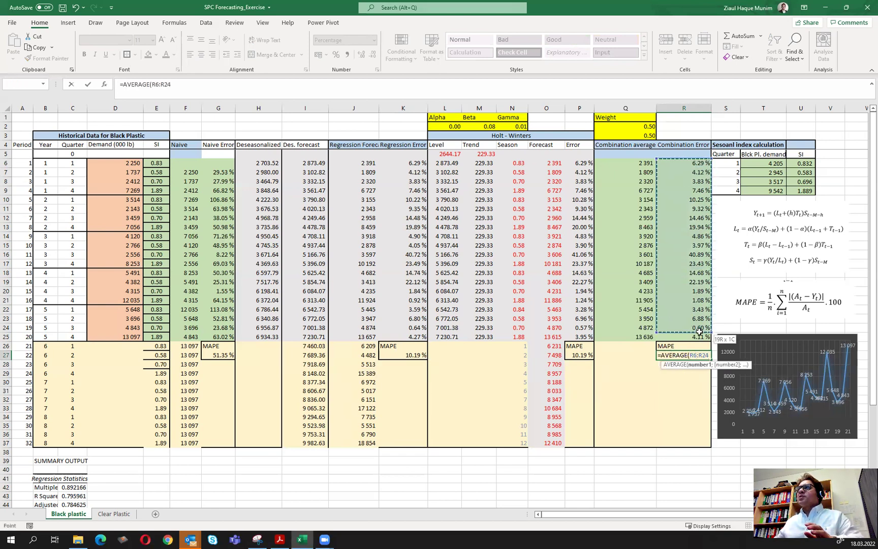
pyautogui.write(')')
pyautogui.press('Return')
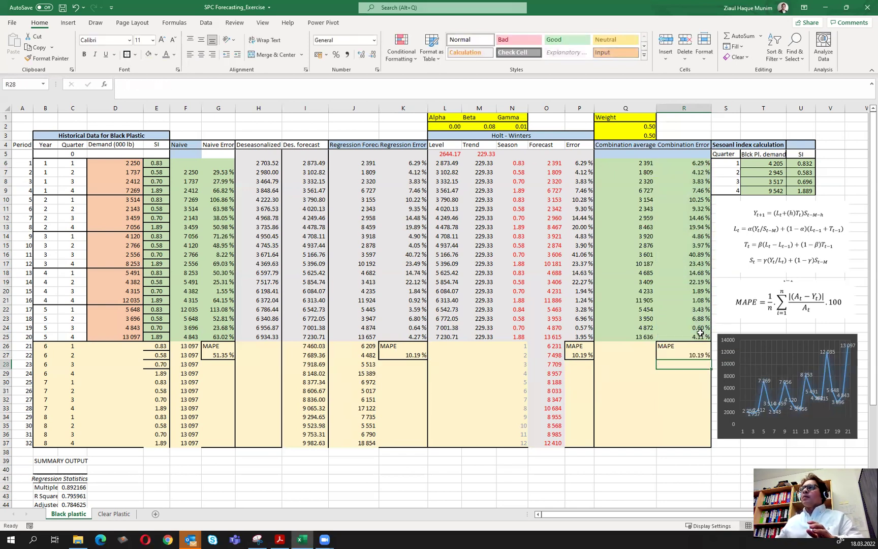
pyautogui.click(702, 353)
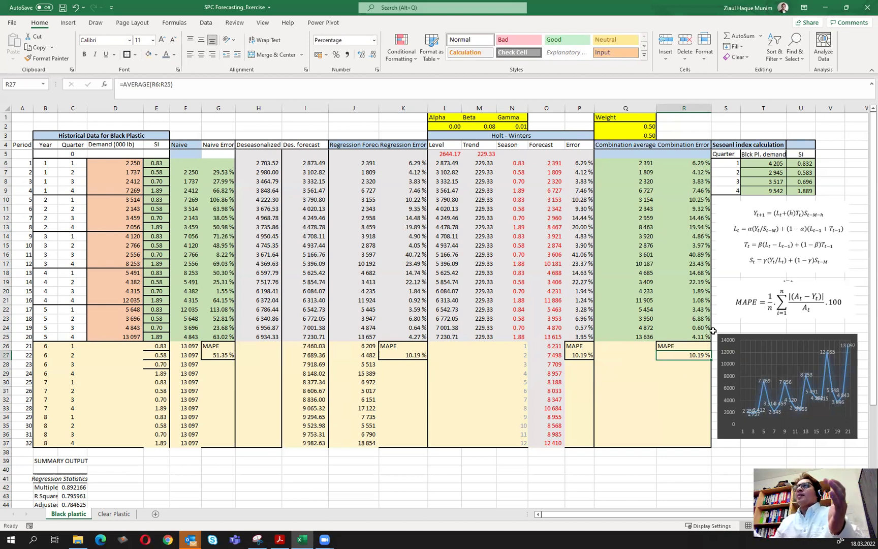
# - Change the combination weights to 0.4 in Q2 and 0.6 in Q3
pyautogui.click(650, 126)
pyautogui.write('.4')
pyautogui.press('Return')
pyautogui.write('.6')
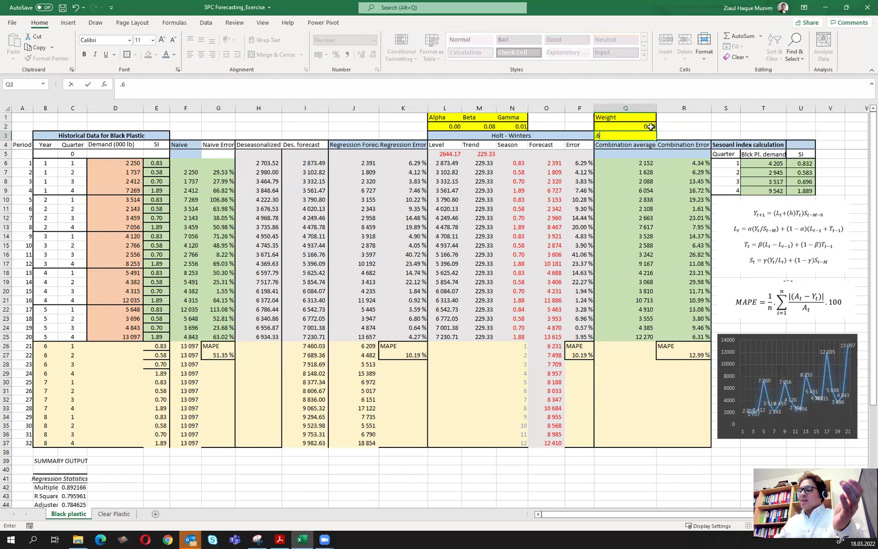
pyautogui.press('Return')
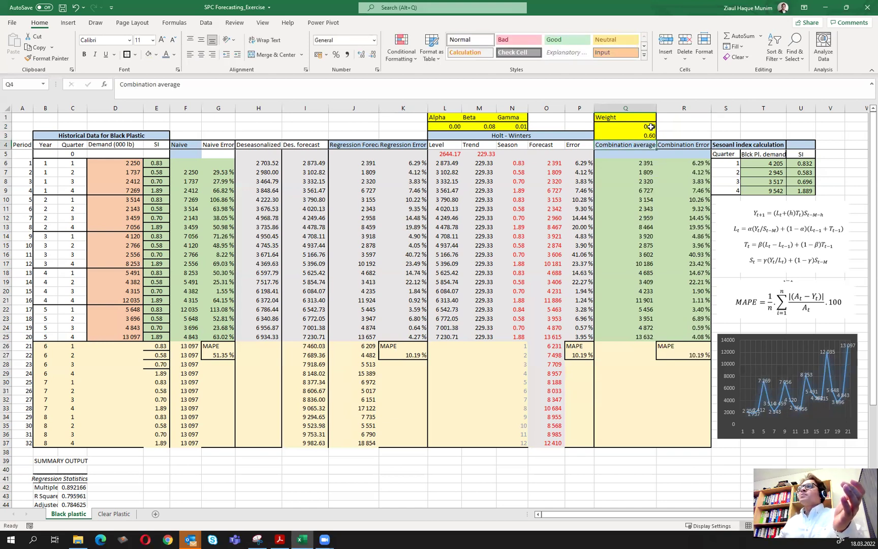
# - Show the MAPE values in R27, P27 and K27 with three decimal places and compare the three methods
pyautogui.click(681, 355)
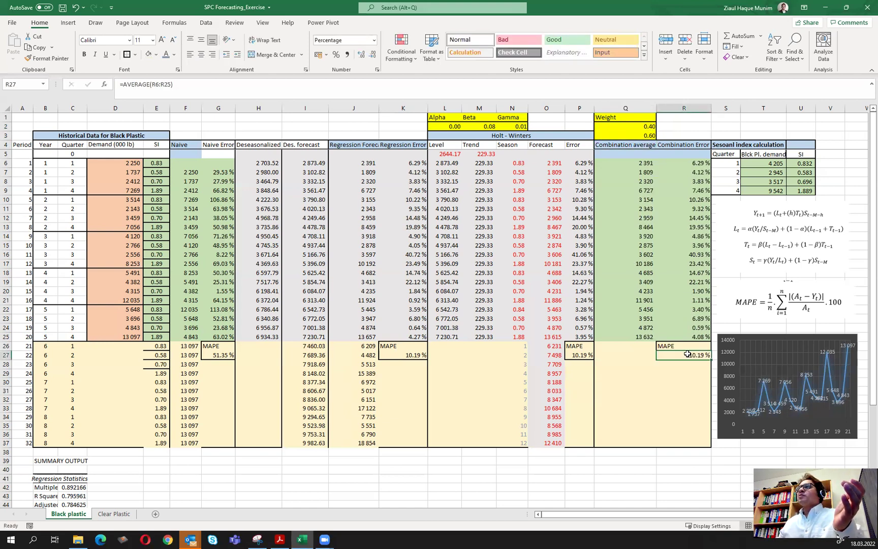
pyautogui.click(361, 56)
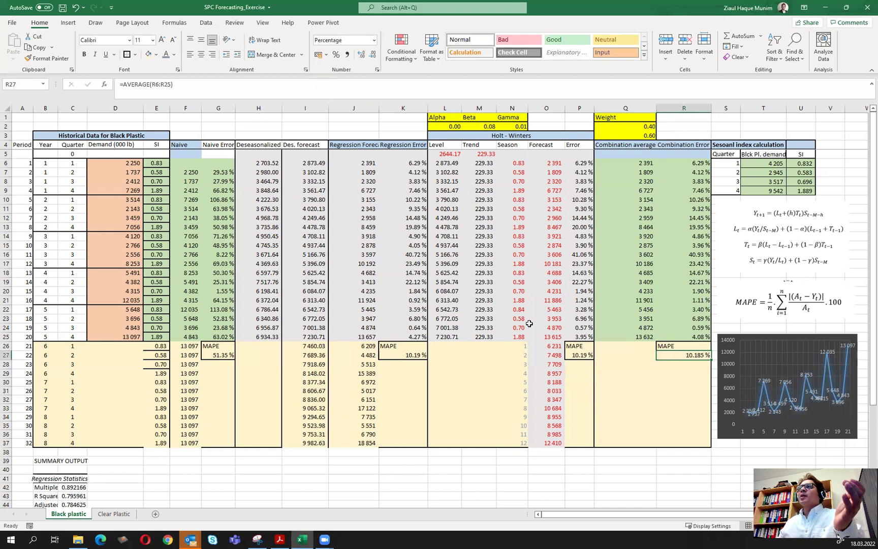
pyautogui.click(577, 354)
pyautogui.click(361, 55)
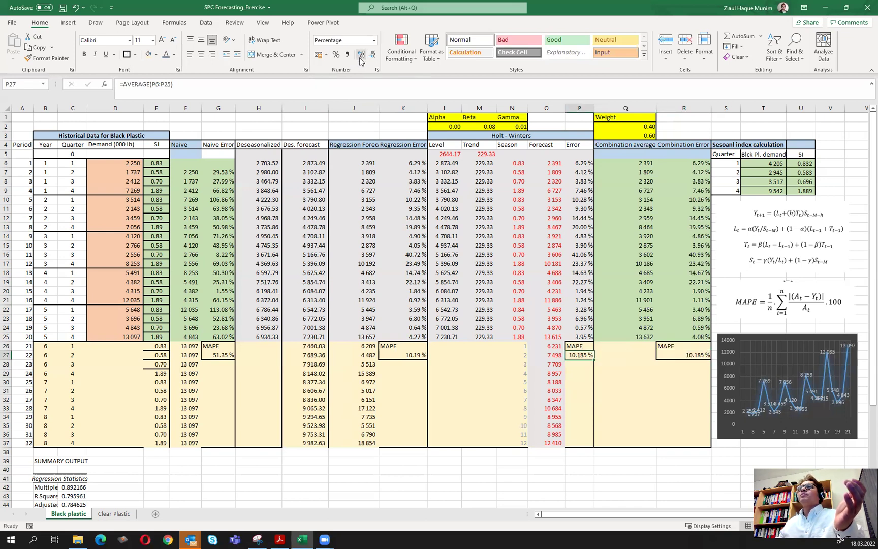
pyautogui.click(419, 354)
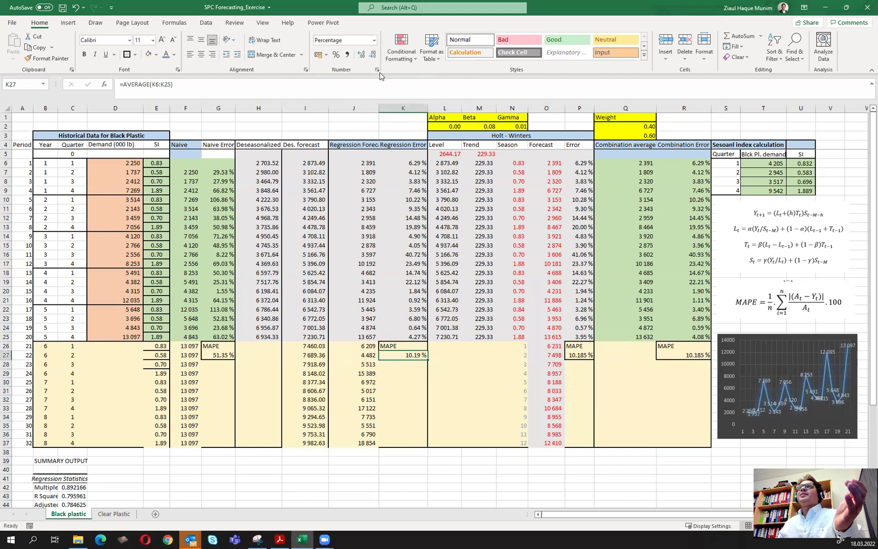
pyautogui.click(362, 55)
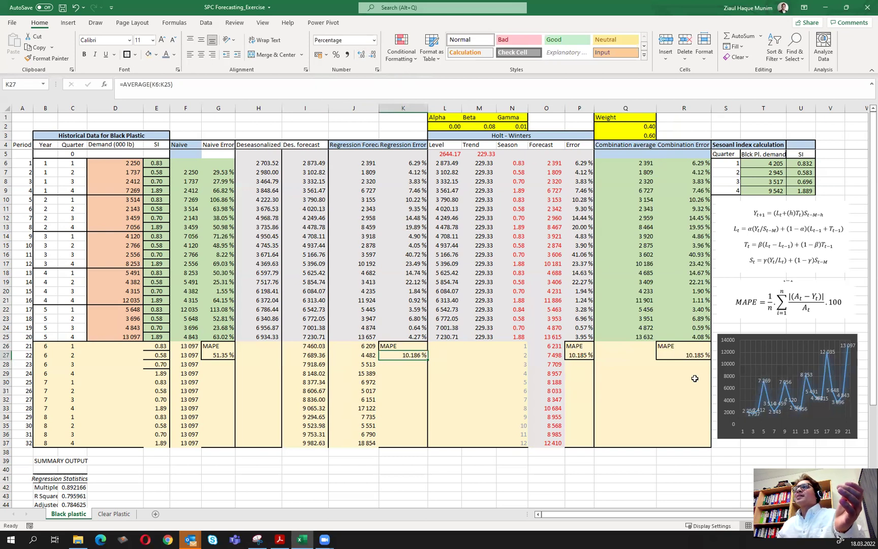
pyautogui.click(705, 354)
pyautogui.click(585, 355)
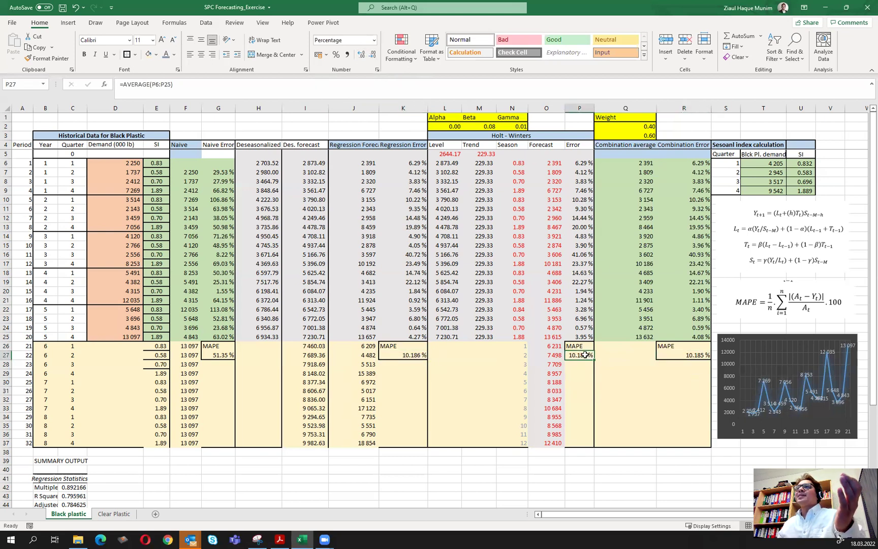
pyautogui.click(418, 355)
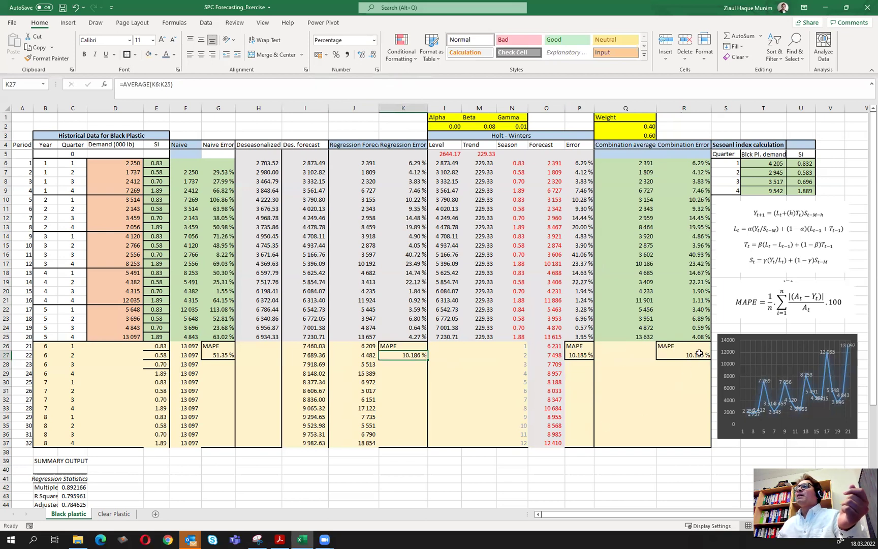
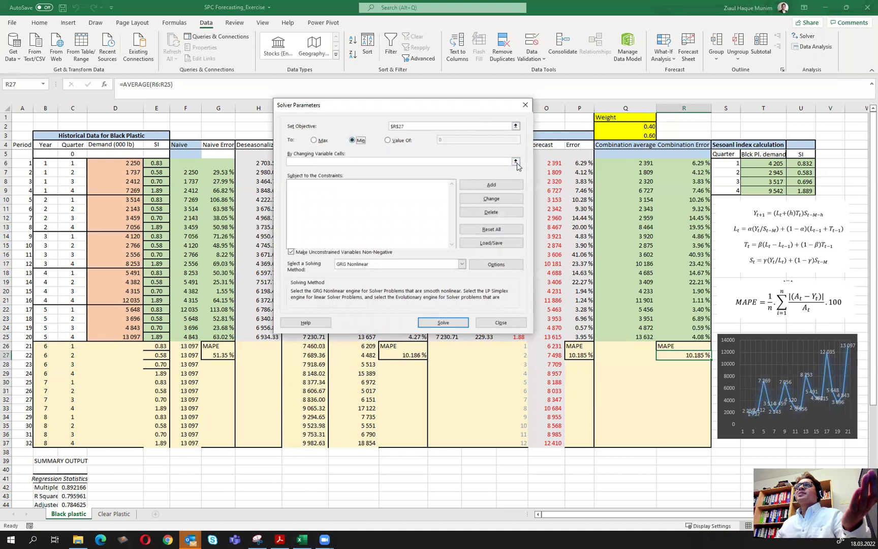
# - Set the weight cells $Q$2:$Q$3 as the Solver's changing variable cells
pyautogui.moveTo(614, 127); pyautogui.dragTo(621, 139)
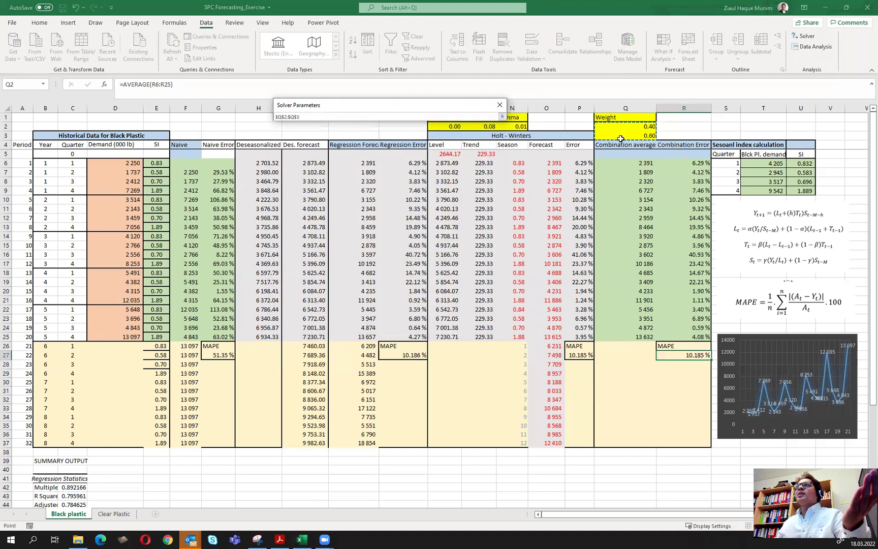
pyautogui.click(502, 116)
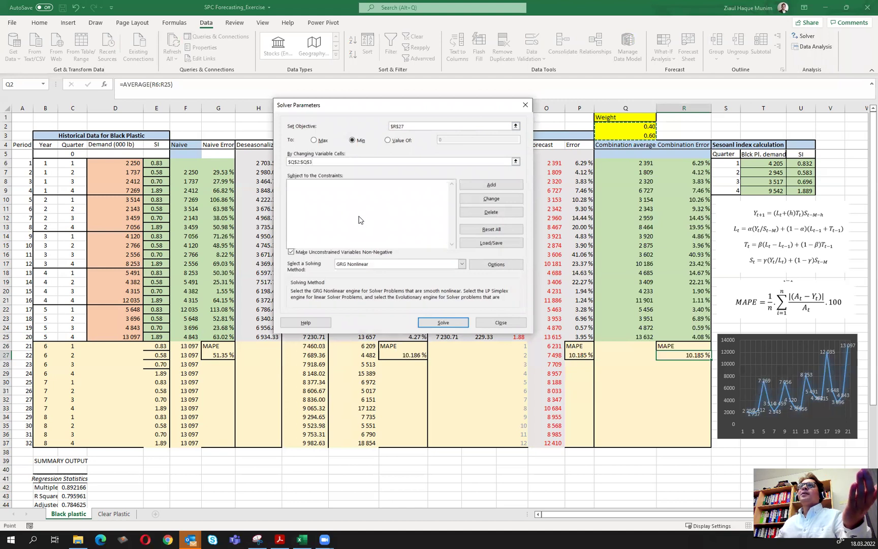
pyautogui.click(387, 225)
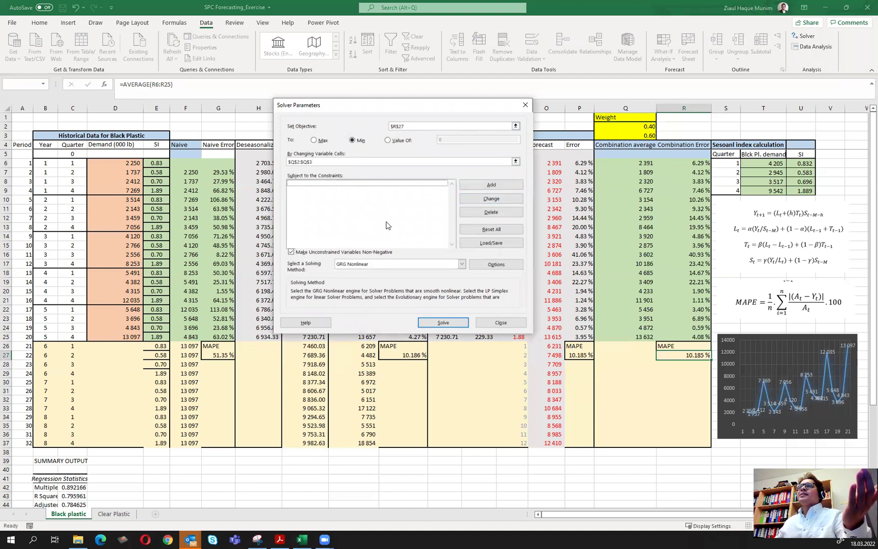
# - Add a Solver constraint requiring cell $R$3 to equal 1
pyautogui.click(491, 185)
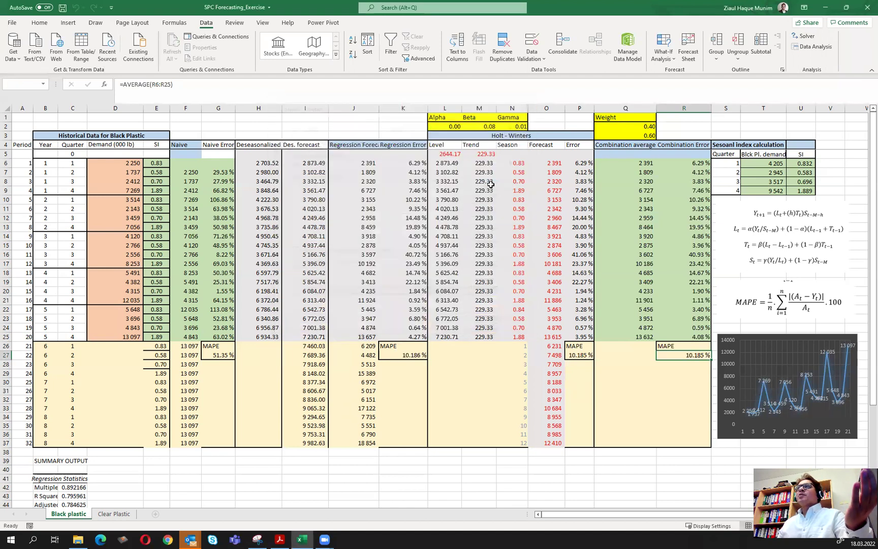
pyautogui.click(684, 135)
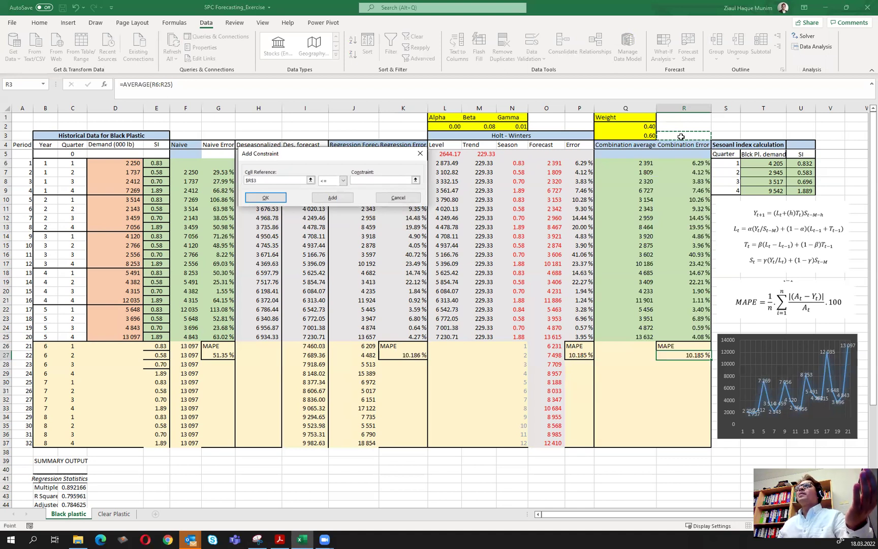
pyautogui.click(343, 181)
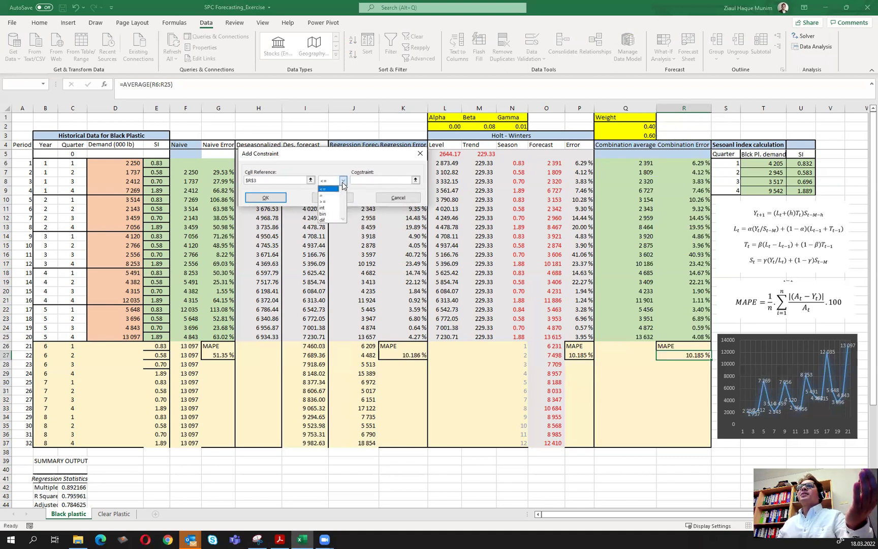
pyautogui.click(330, 195)
pyautogui.write('1')
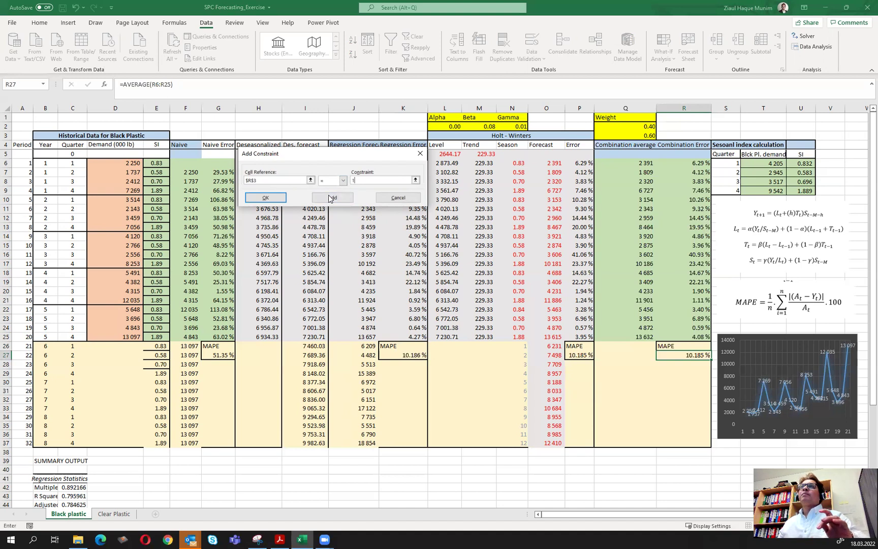
pyautogui.click(265, 197)
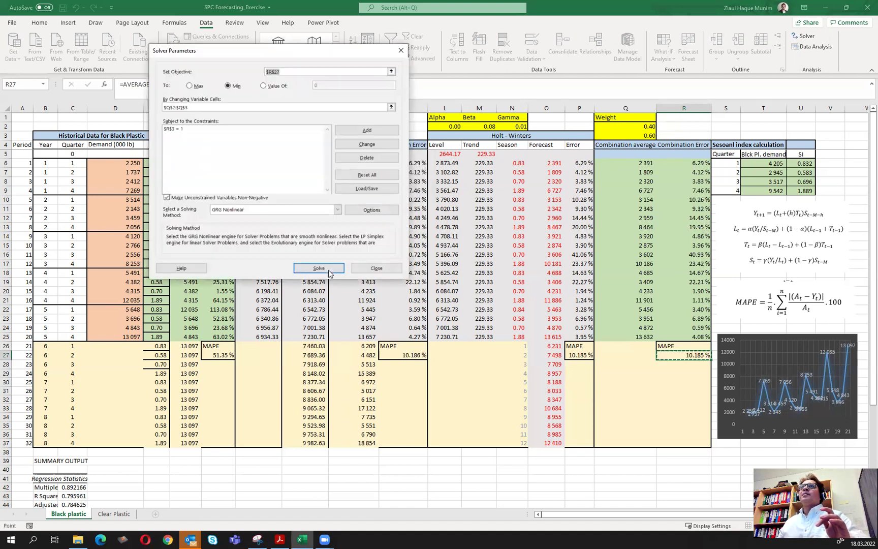
# - Close the Solver setup and enter =Q2+Q3 in R3 to sum the two weights
pyautogui.click(678, 134)
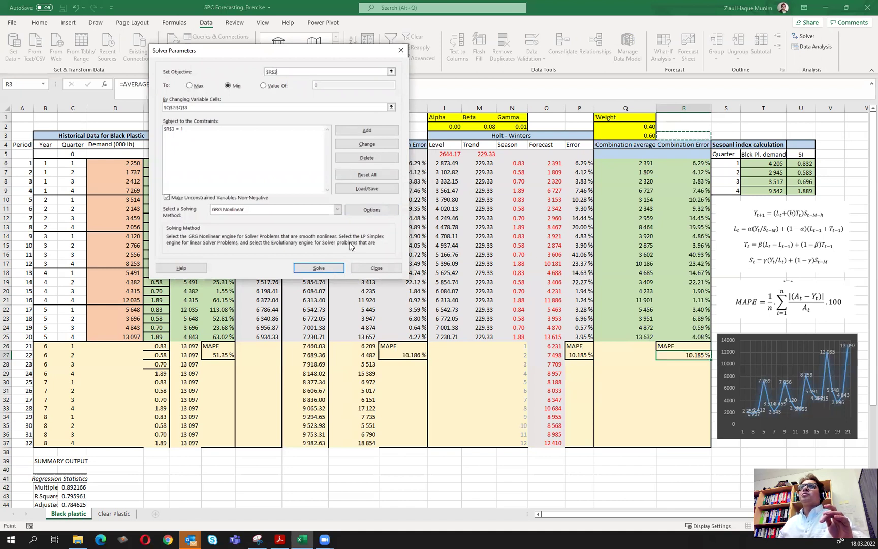
pyautogui.click(396, 55)
pyautogui.click(678, 134)
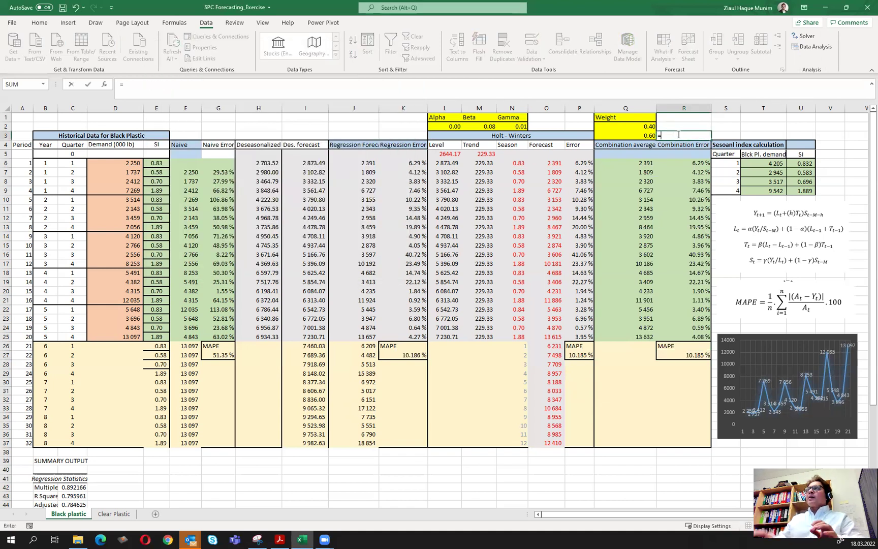
pyautogui.write('=')
pyautogui.press('Up')
pyautogui.press('Left')
pyautogui.write('+')
pyautogui.press('Left')
pyautogui.press('Return')
pyautogui.click(678, 134)
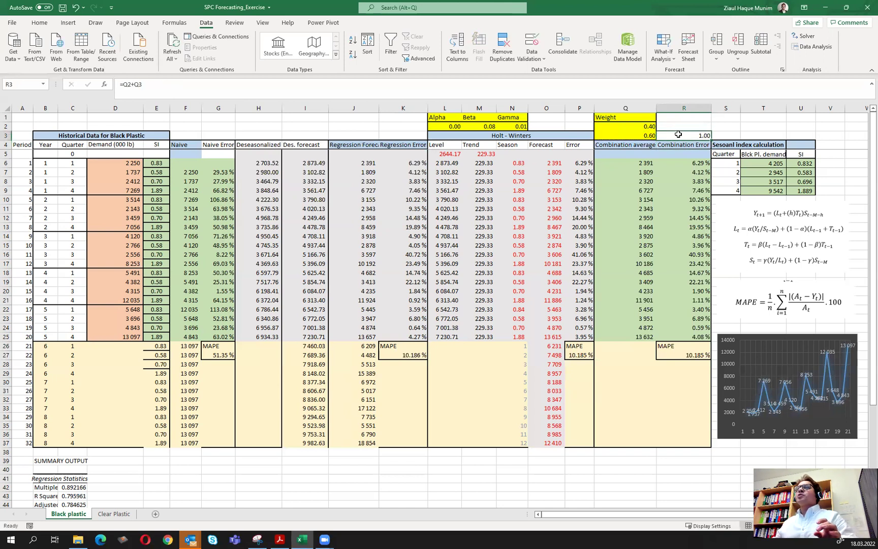
# - Set the Solver objective to minimize the combination MAPE in cell $R$27
pyautogui.click(803, 35)
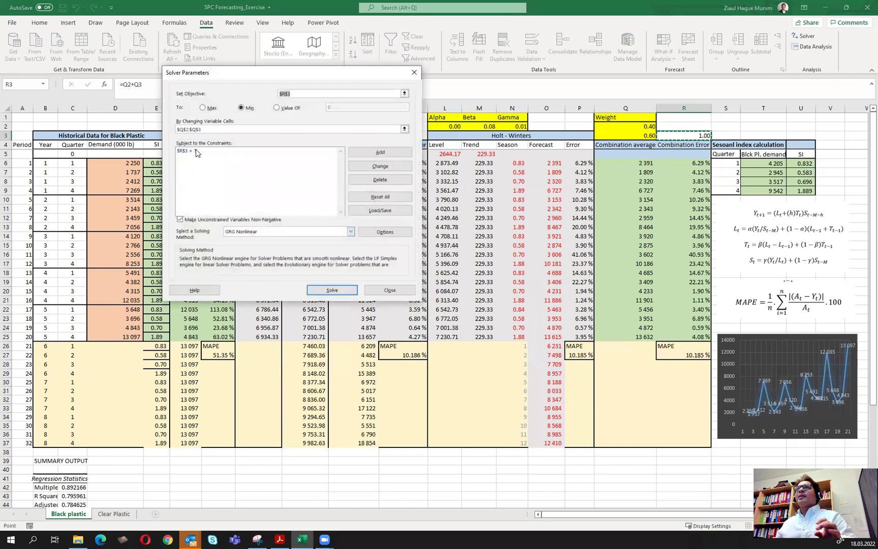
pyautogui.click(405, 93)
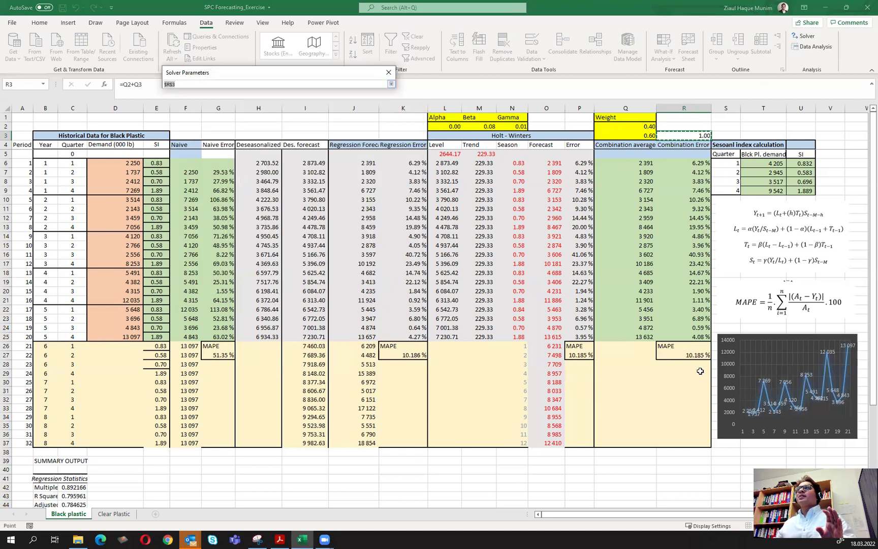
pyautogui.click(697, 354)
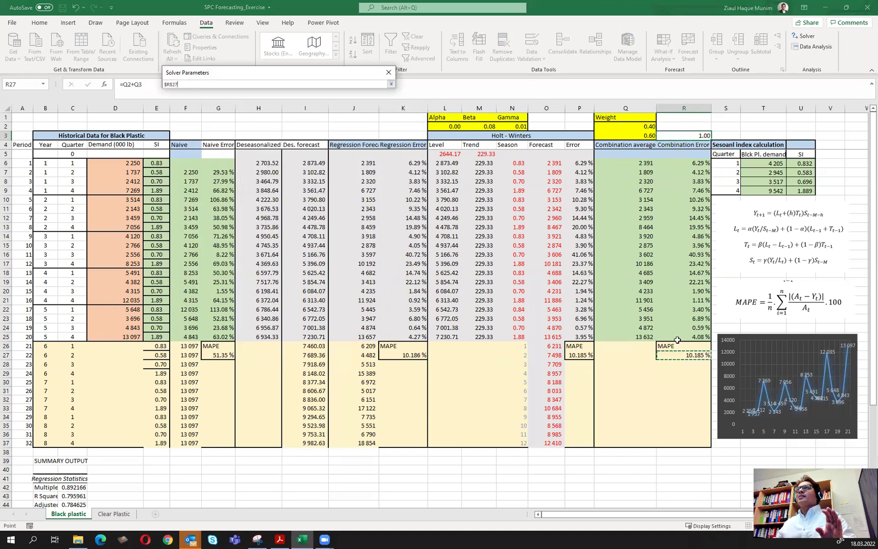
pyautogui.click(391, 84)
pyautogui.click(249, 107)
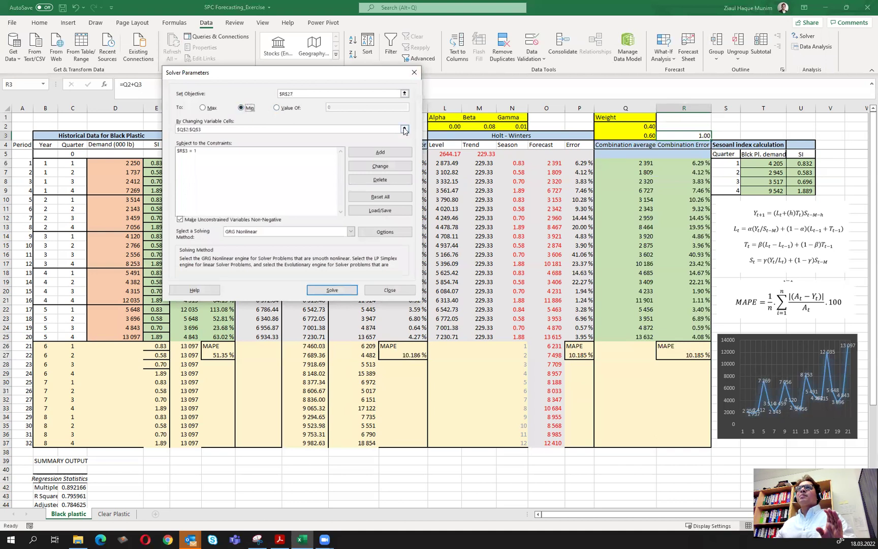
# - Check the changing cells $Q$2:$Q$3 and the $R$3 = 1 constraint, and try to solve for the weights with GRG Nonlinear
pyautogui.click(405, 130)
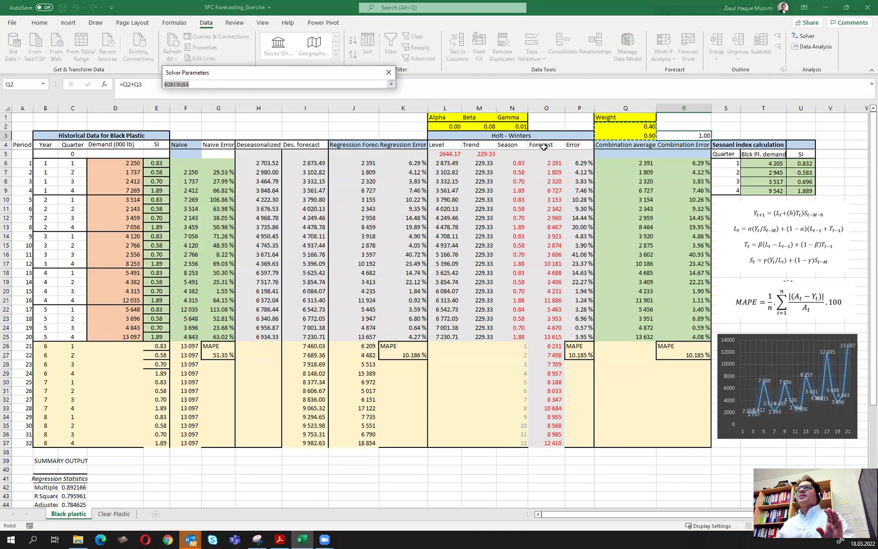
pyautogui.click(391, 85)
pyautogui.click(243, 152)
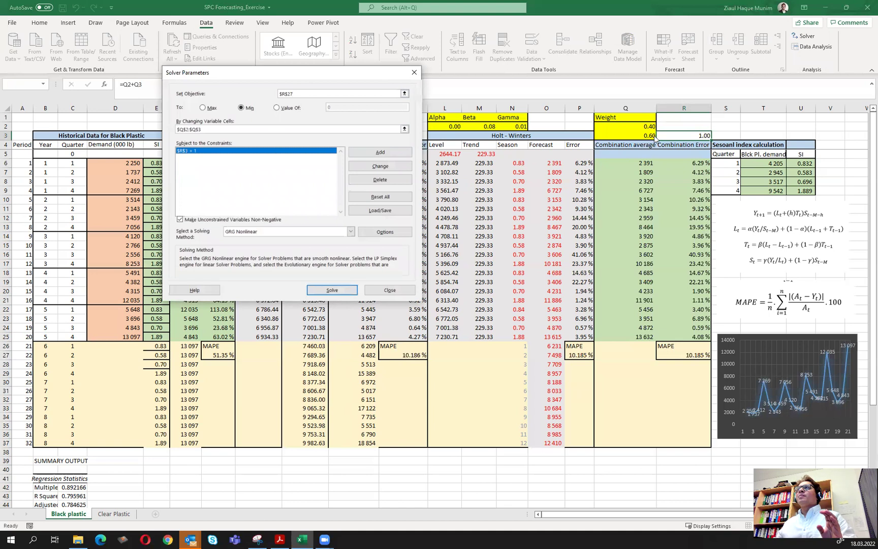
pyautogui.click(340, 290)
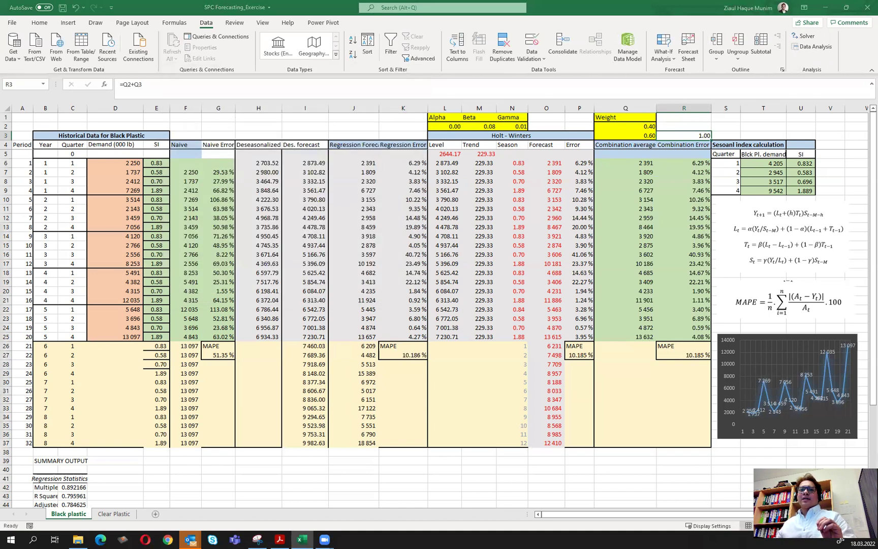
# - Try to solve for the weights with the Simplex LP method and close the Solver results
pyautogui.click(800, 40)
pyautogui.click(241, 216)
pyautogui.click(239, 231)
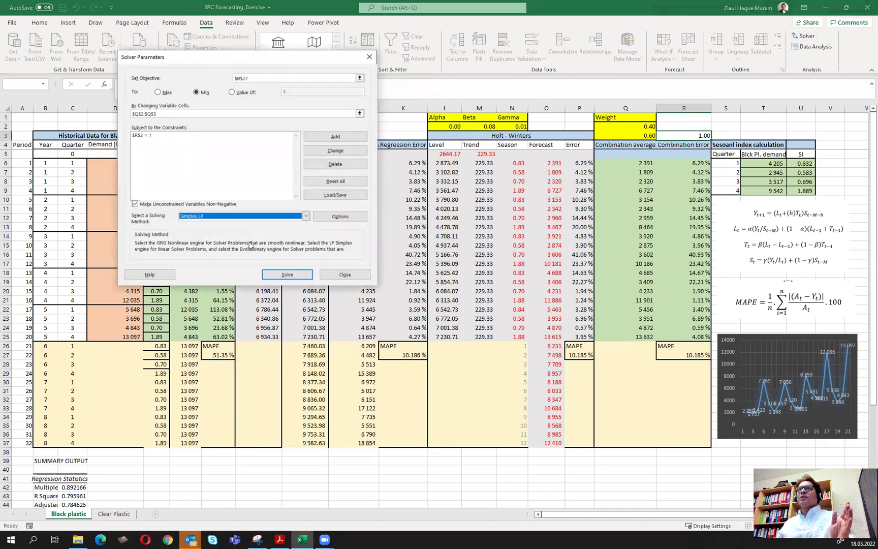
pyautogui.click(296, 273)
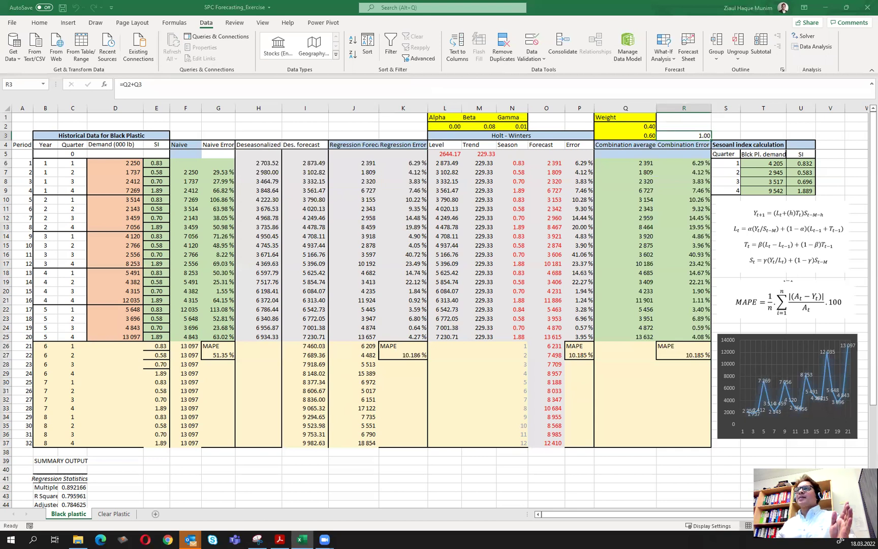
pyautogui.click(285, 347)
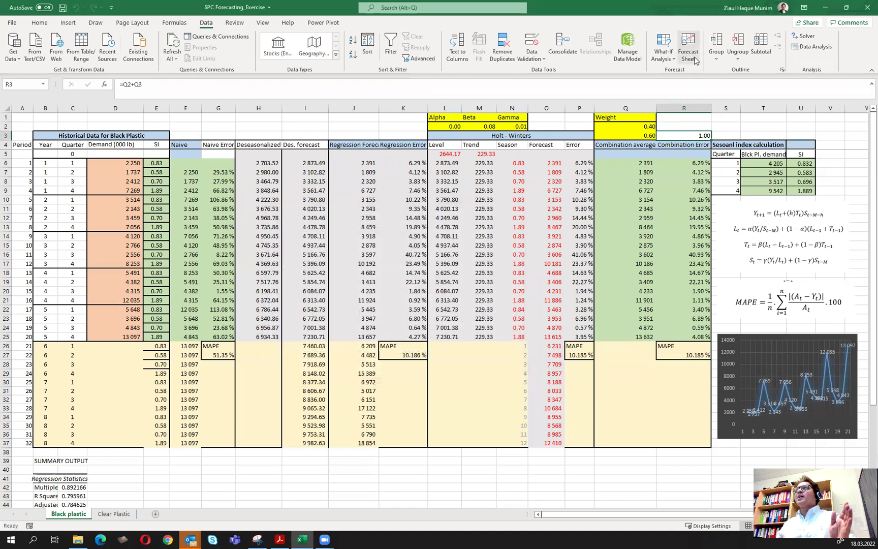
# - Switch Solver to the Evolutionary solving method, run it and close the results
pyautogui.click(811, 46)
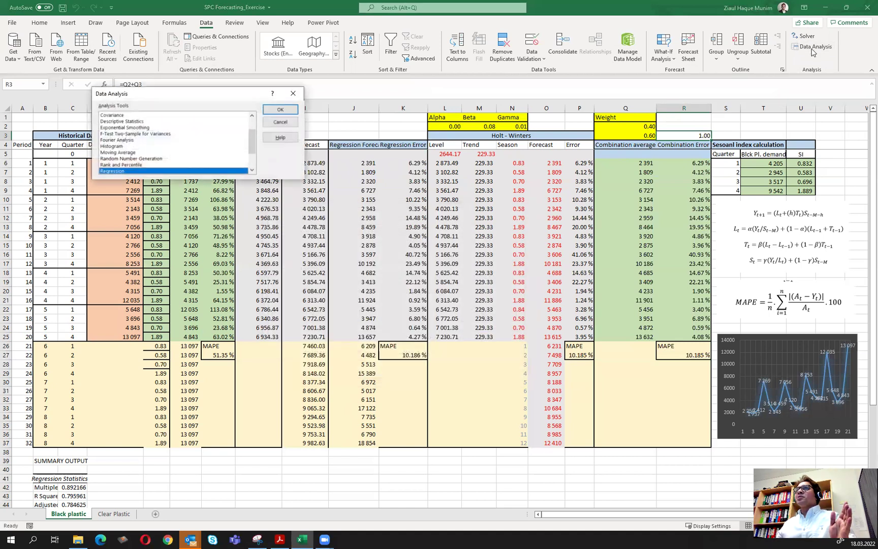
pyautogui.click(294, 122)
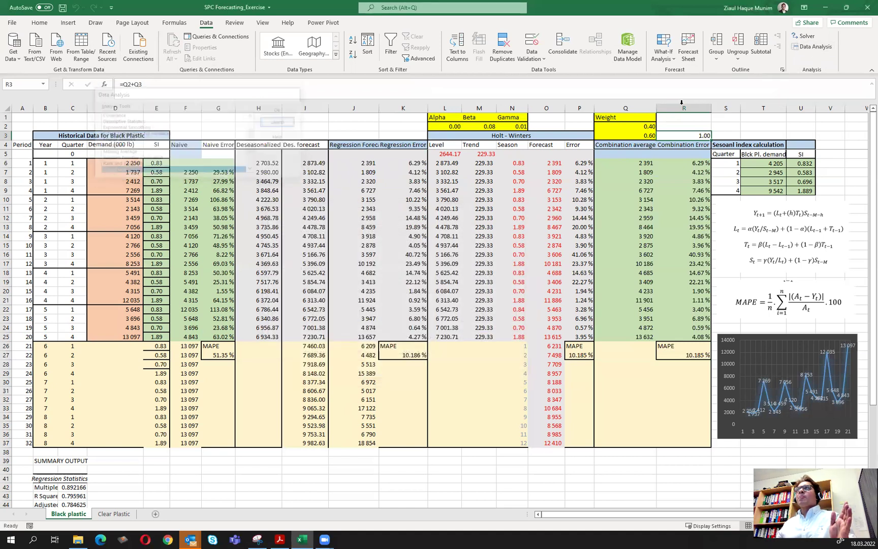
pyautogui.click(807, 38)
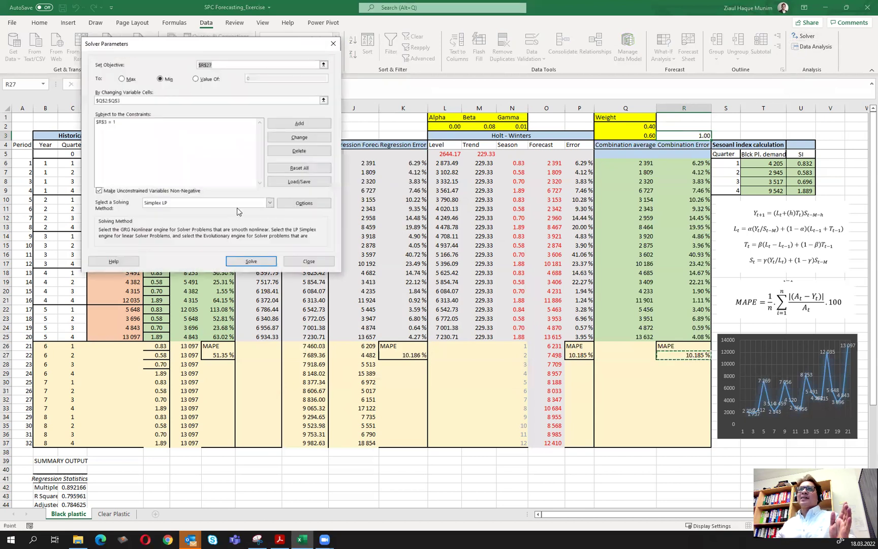
pyautogui.click(257, 202)
pyautogui.click(210, 222)
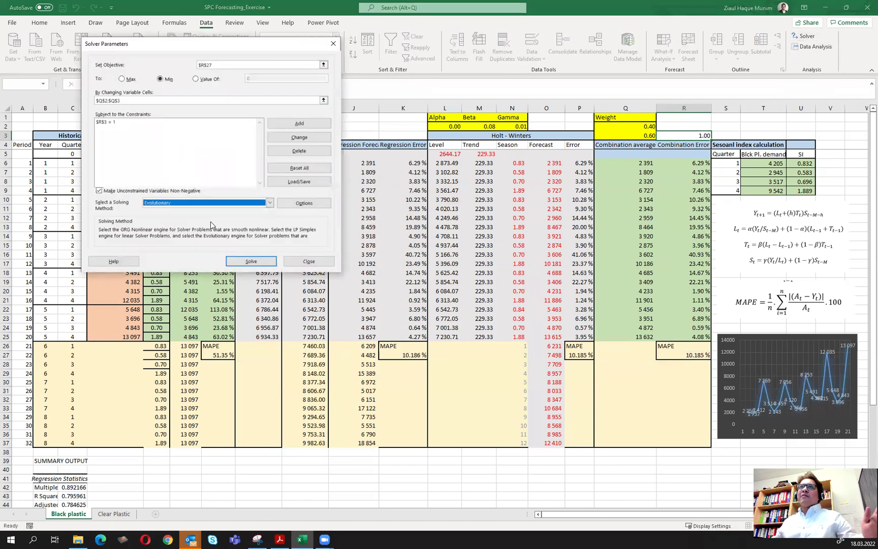
pyautogui.click(252, 261)
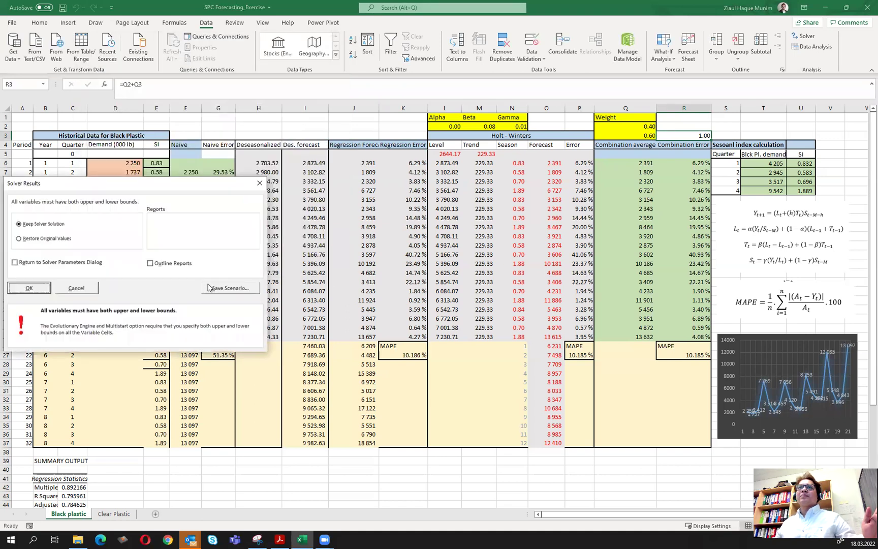
pyautogui.click(29, 288)
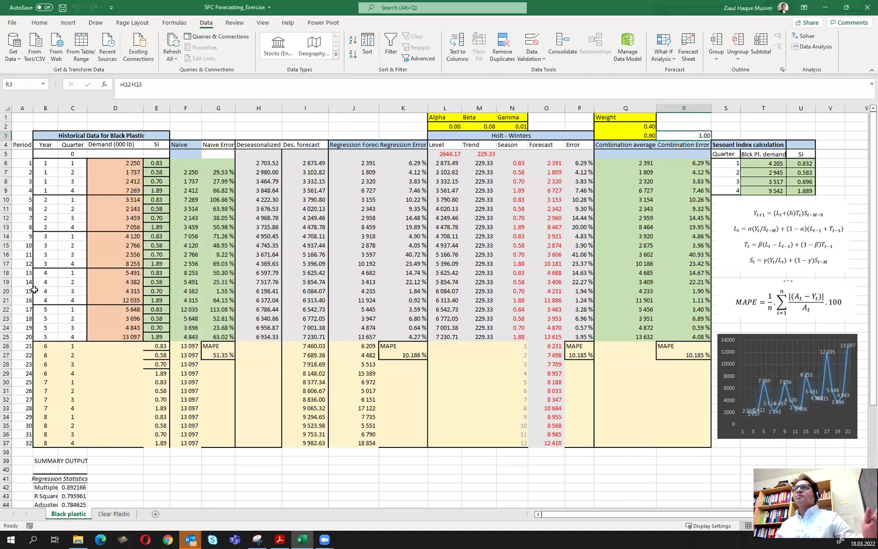
# - Add an upper-bound (<=) Solver constraint on the weight cells $Q$2:$Q$3
pyautogui.click(808, 36)
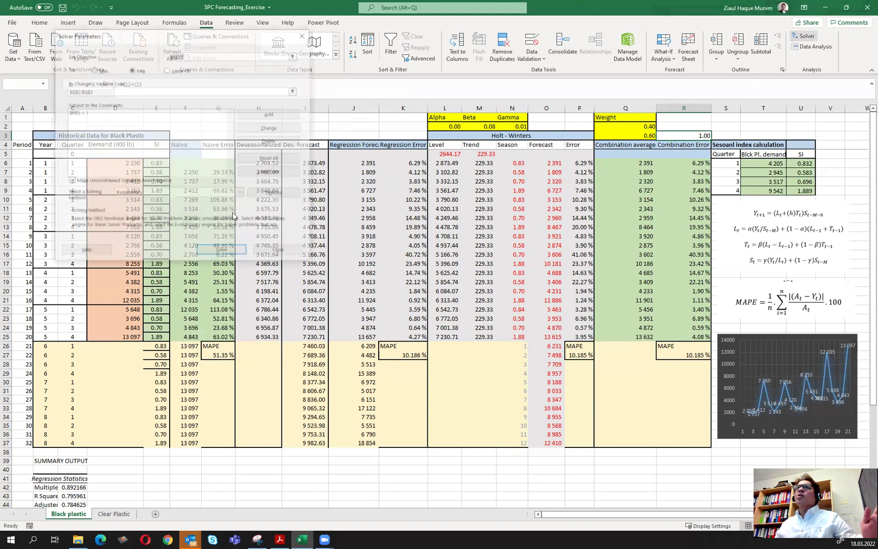
pyautogui.click(282, 129)
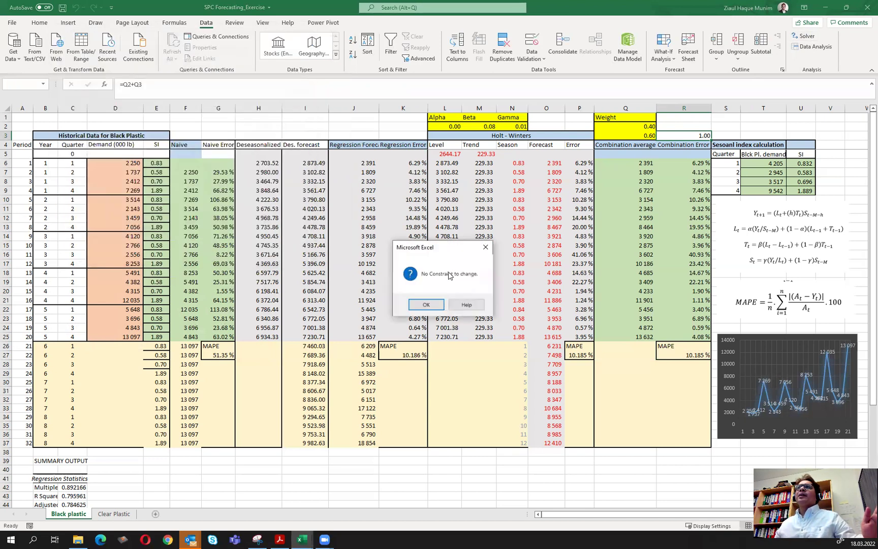
pyautogui.click(424, 305)
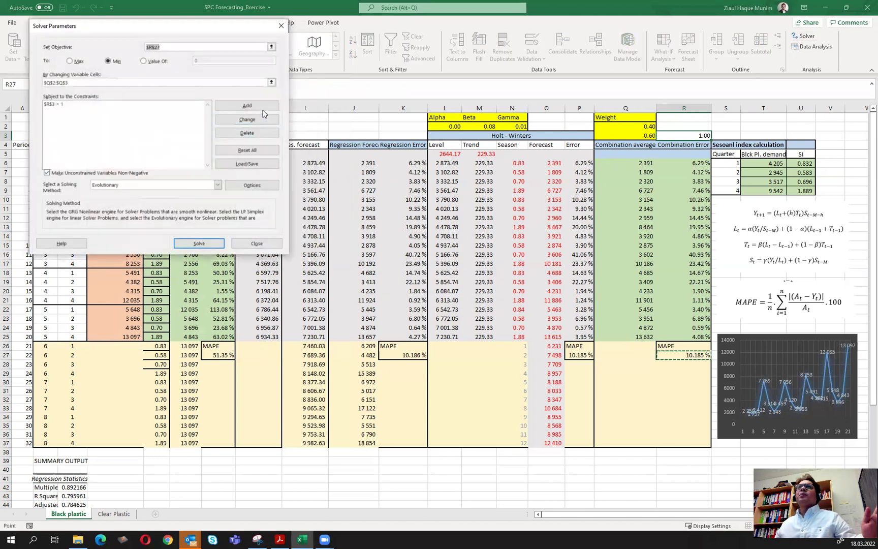
pyautogui.click(247, 110)
pyautogui.moveTo(641, 127); pyautogui.dragTo(642, 136)
pyautogui.click(197, 117)
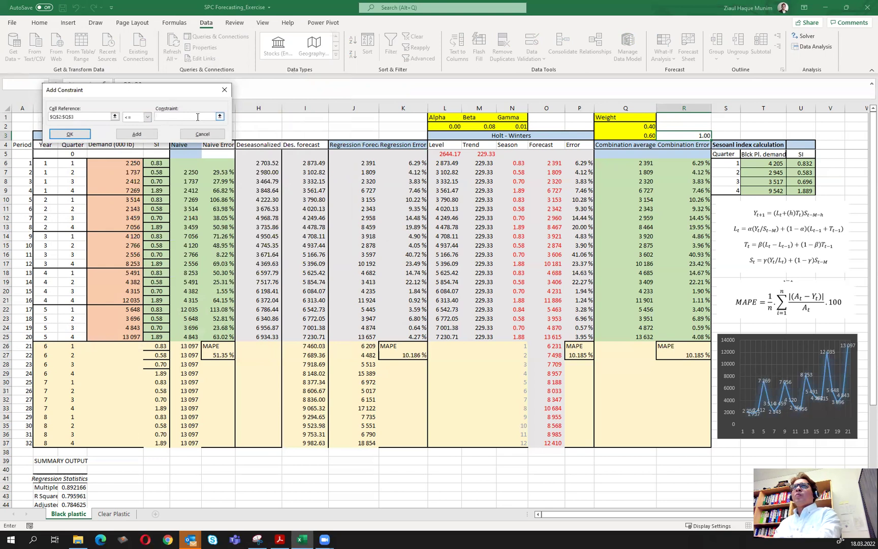
pyautogui.click(137, 134)
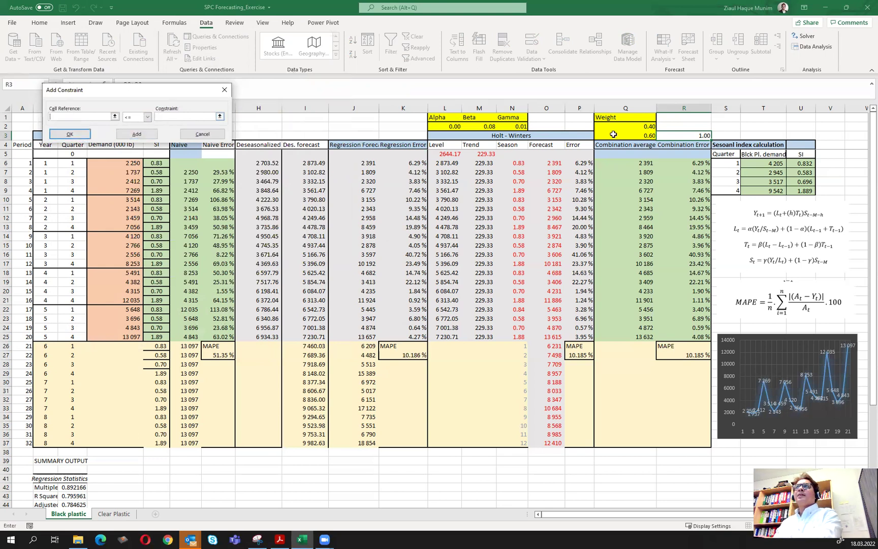
# - Add a lower-bound (>=) Solver constraint on the weight cells $Q$2:$Q$3
pyautogui.moveTo(621, 127); pyautogui.dragTo(621, 135)
pyautogui.click(147, 117)
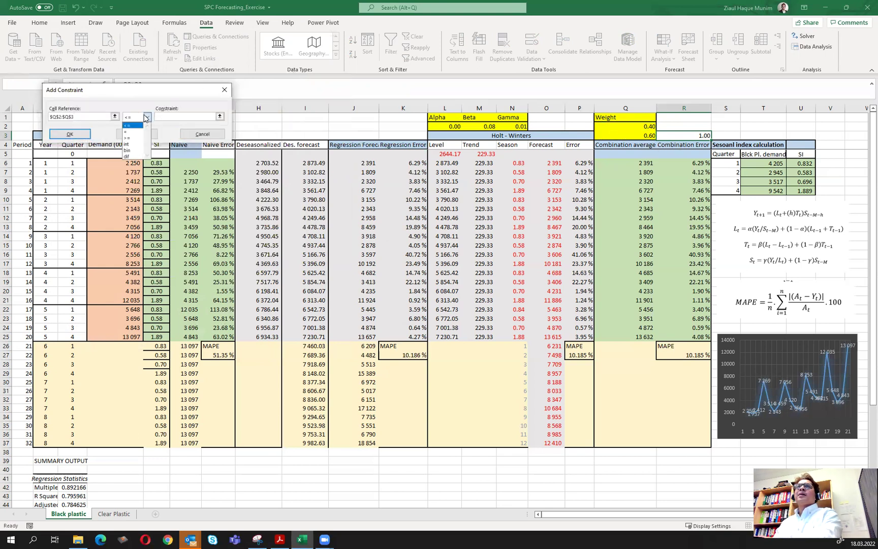
pyautogui.click(135, 138)
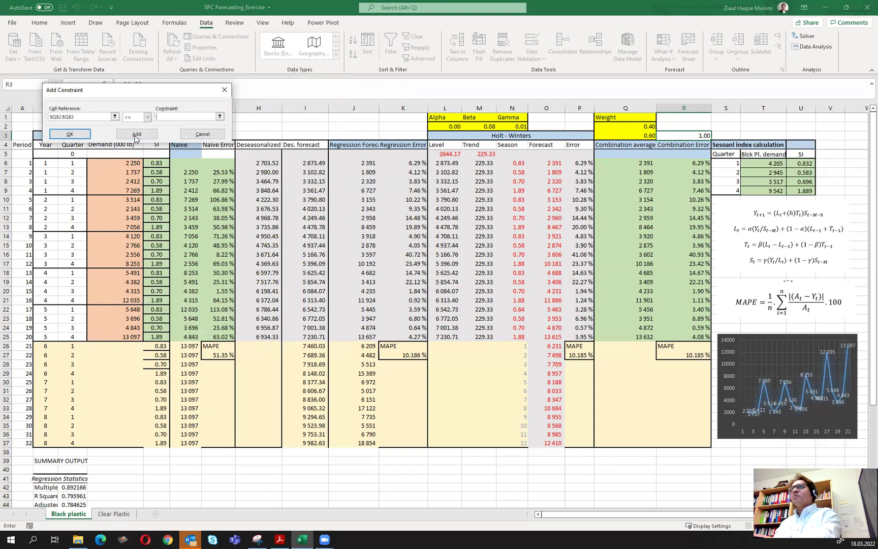
pyautogui.click(70, 134)
# - Solve for the weights with the Evolutionary method, keep the Solver solution and check the combination MAPE in R27
pyautogui.click(179, 229)
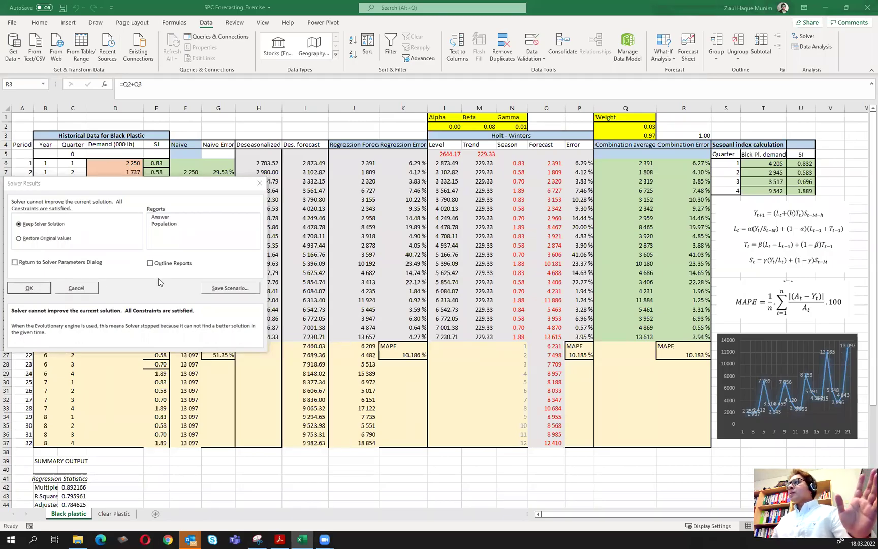
pyautogui.click(29, 288)
pyautogui.click(704, 355)
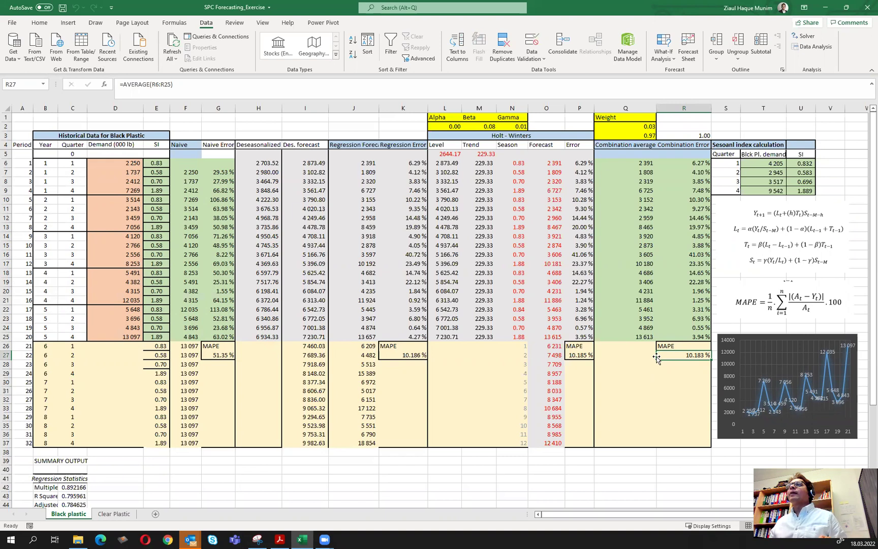
# - Move the demand line chart below the regression and Holt-Winters data and enlarge it
pyautogui.moveTo(724, 430); pyautogui.dragTo(342, 452)
pyautogui.moveTo(550, 476); pyautogui.dragTo(582, 479)
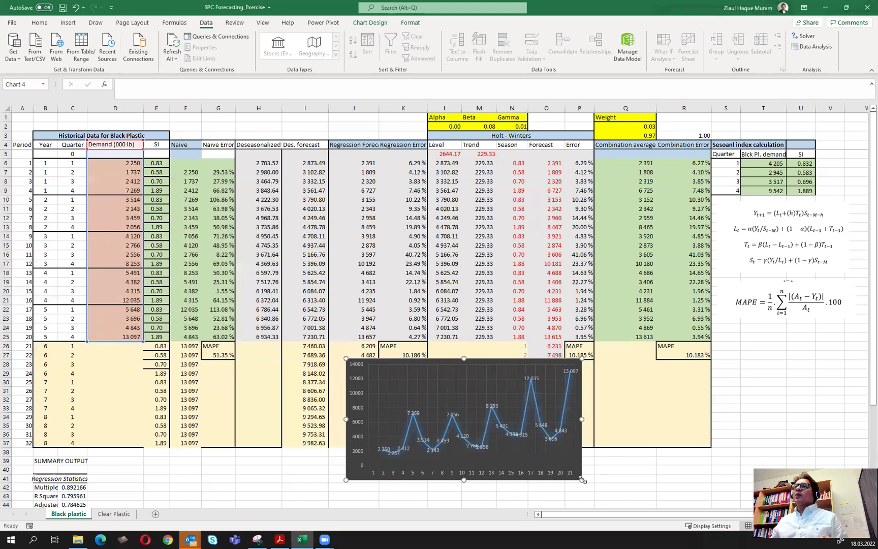
# - Examine the name and value ranges of the chart's Demand (000 lb) series in its data source
pyautogui.rightClick(522, 460)
pyautogui.click(553, 425)
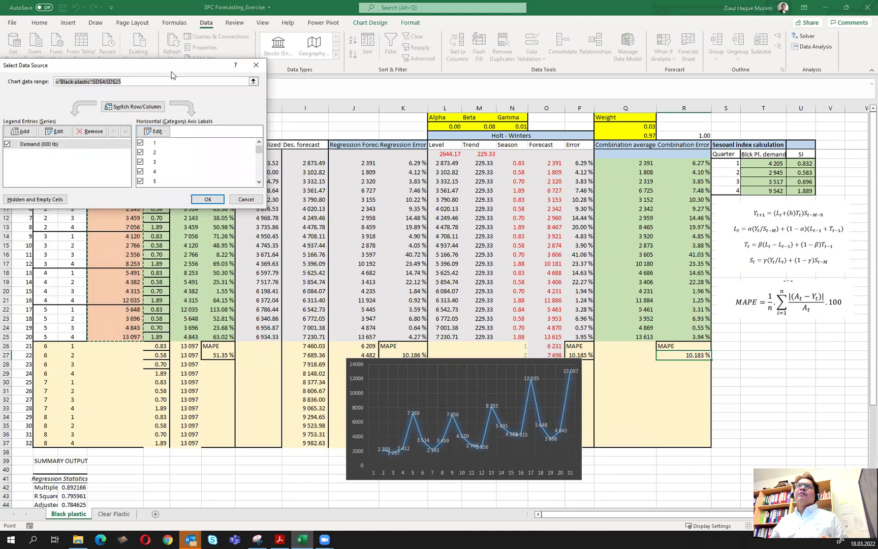
pyautogui.moveTo(186, 72); pyautogui.dragTo(386, 47)
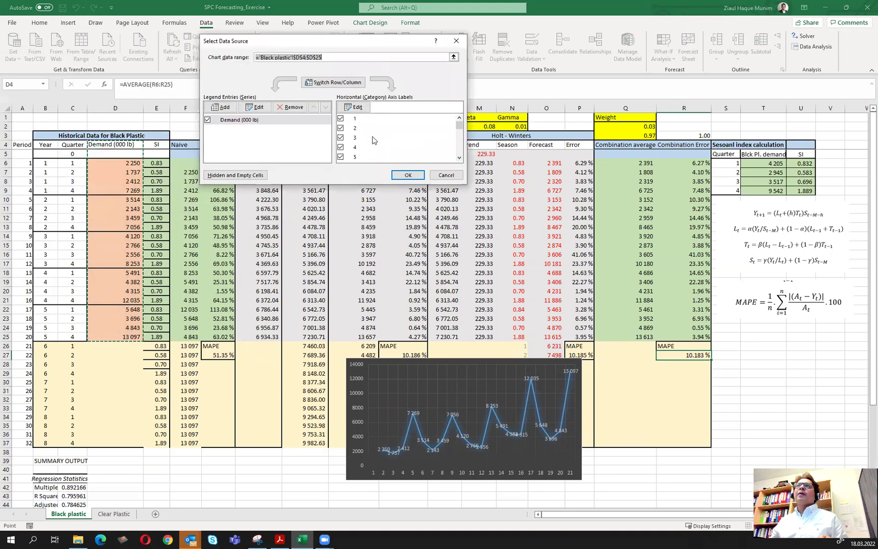
pyautogui.click(258, 107)
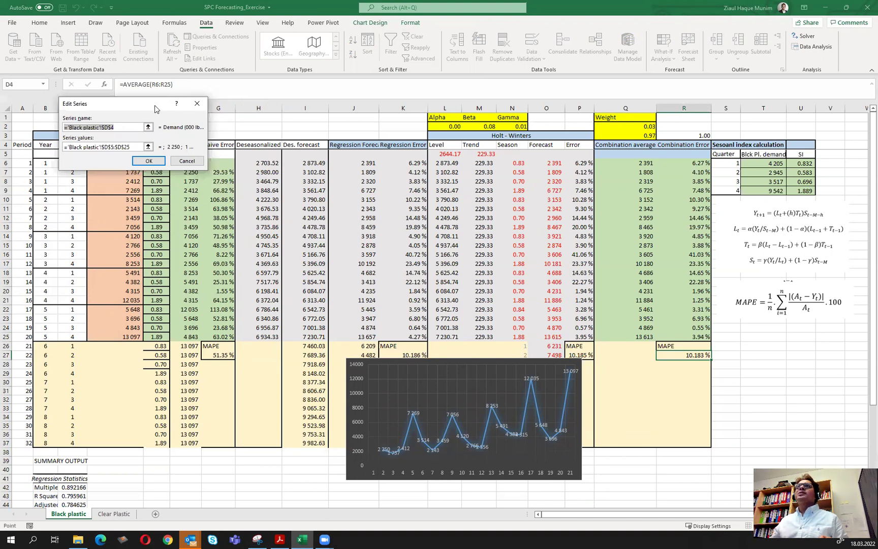
pyautogui.moveTo(155, 108); pyautogui.dragTo(367, 52)
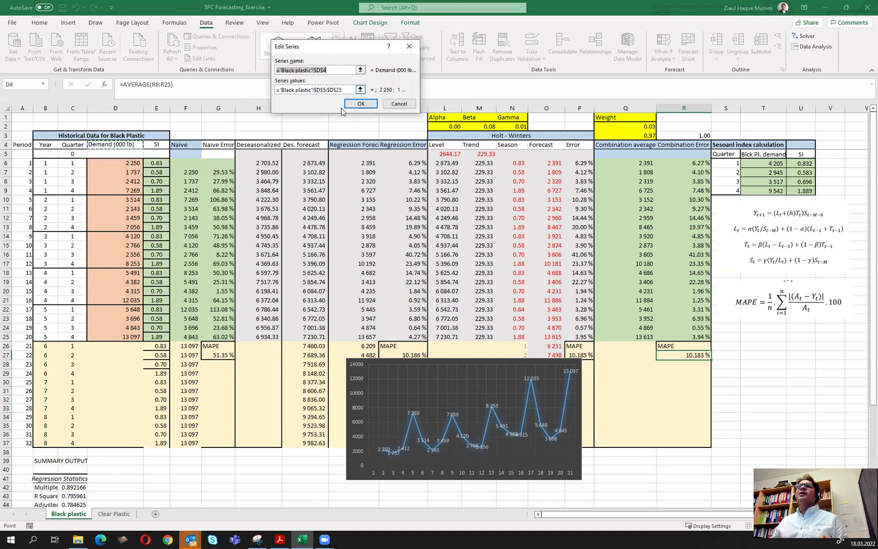
pyautogui.click(361, 70)
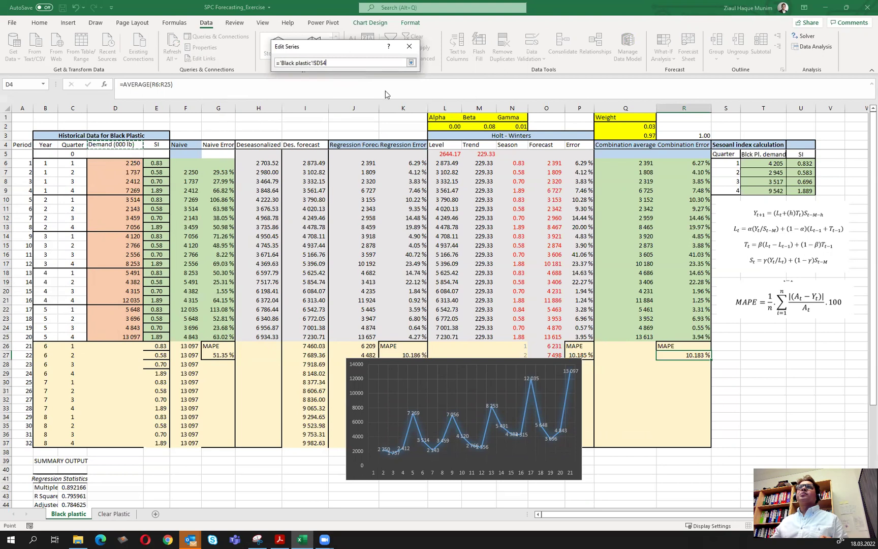
pyautogui.click(410, 62)
pyautogui.click(360, 104)
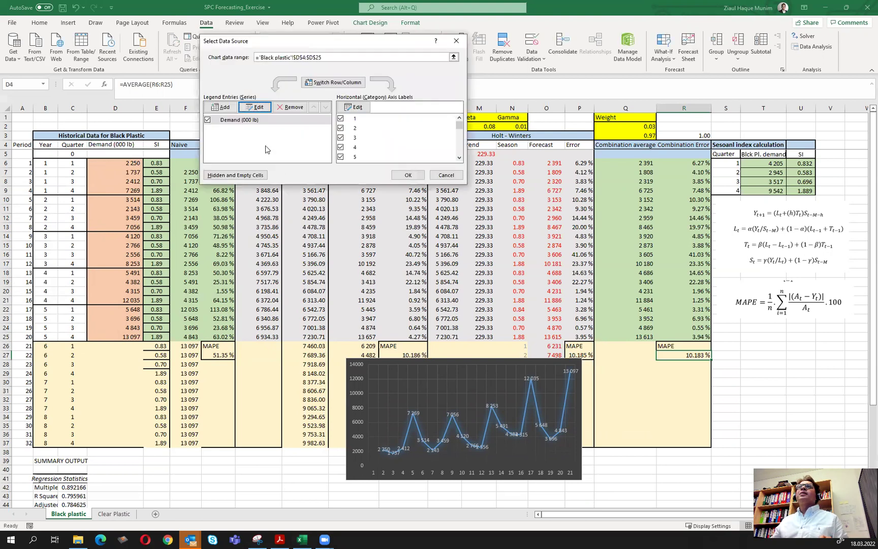
# - Add a chart series named from the Regression Forecast header in J4, with values J5:J25
pyautogui.click(217, 108)
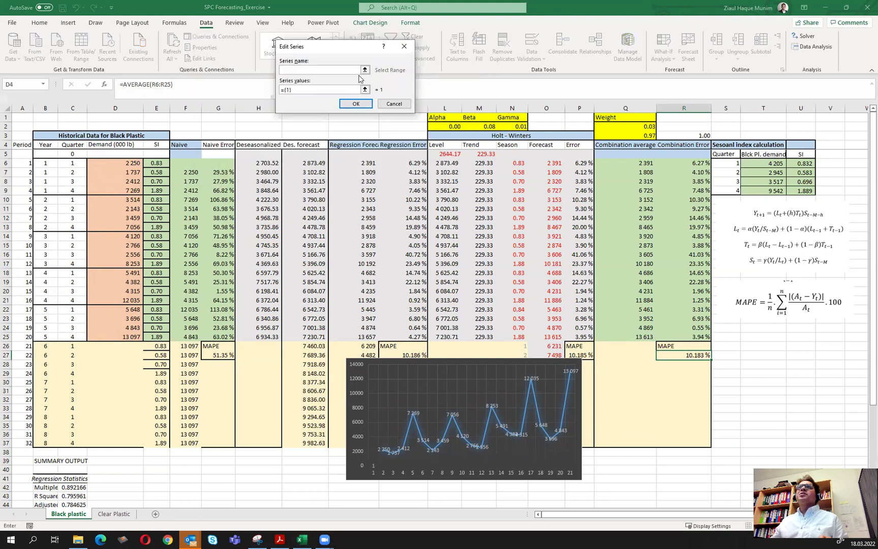
pyautogui.click(356, 144)
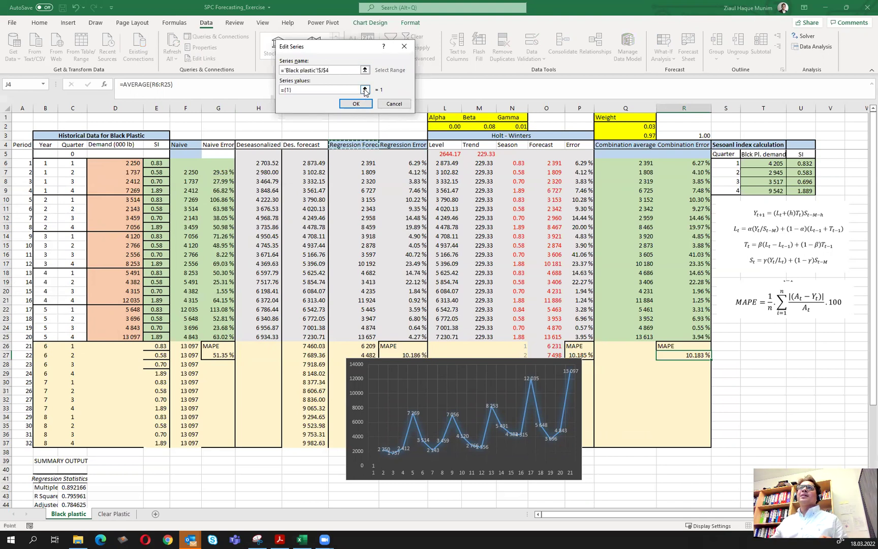
pyautogui.click(365, 90)
pyautogui.moveTo(367, 152); pyautogui.dragTo(362, 337)
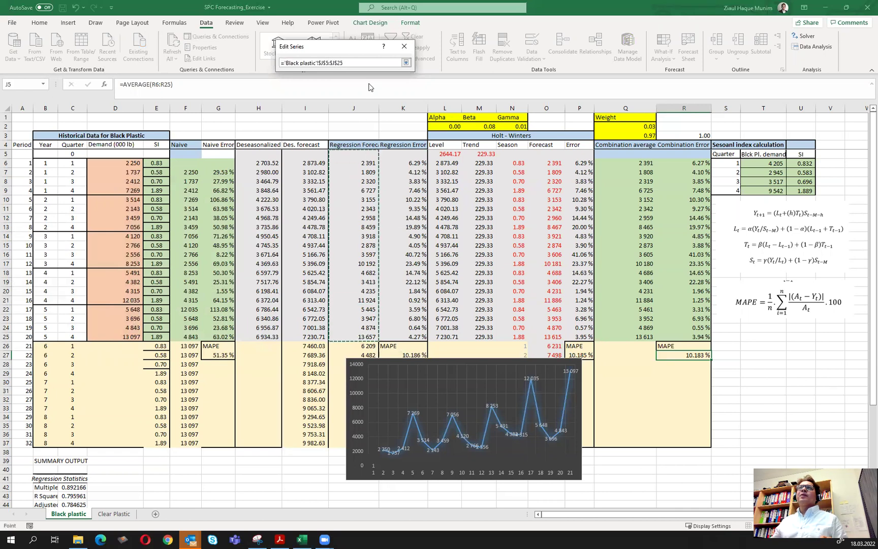
pyautogui.click(406, 62)
pyautogui.click(362, 106)
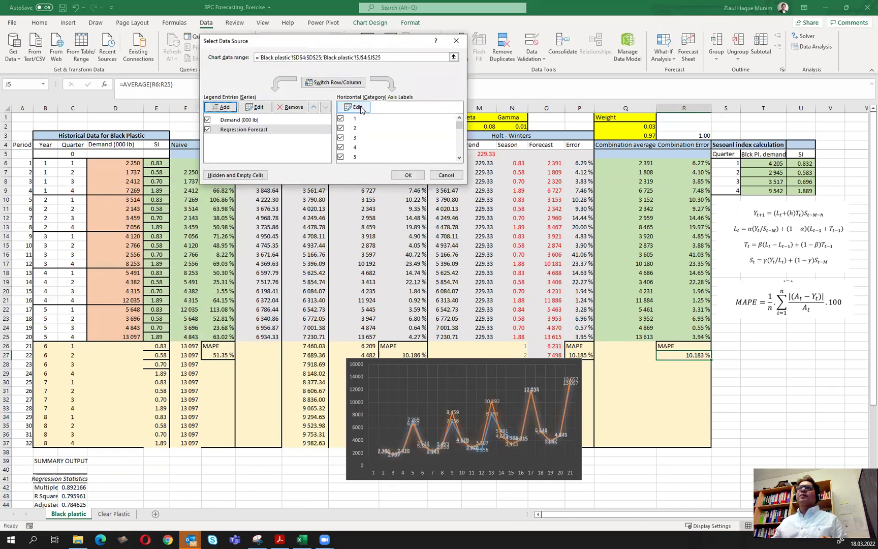
# - Add a chart series named from the Holt-Winters Forecast header in O4, with values O5:O25, and apply the data source changes
pyautogui.click(223, 109)
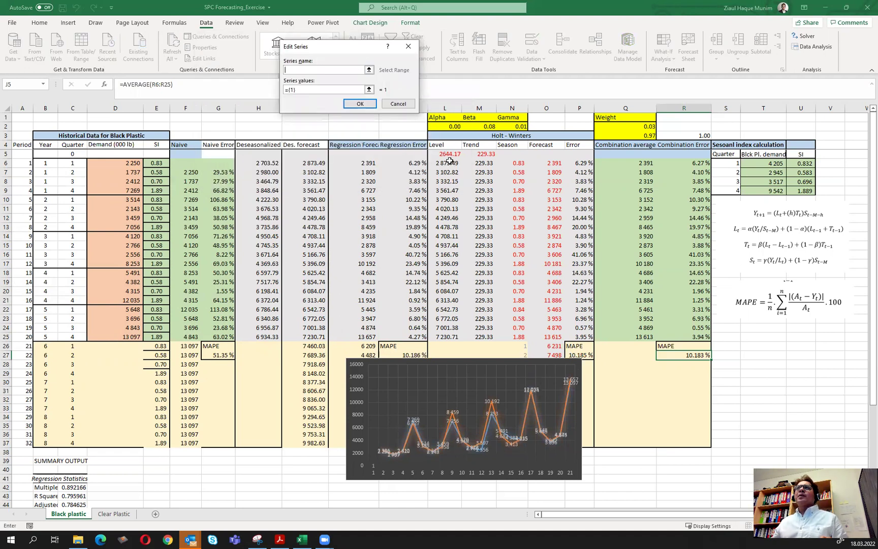
pyautogui.click(544, 144)
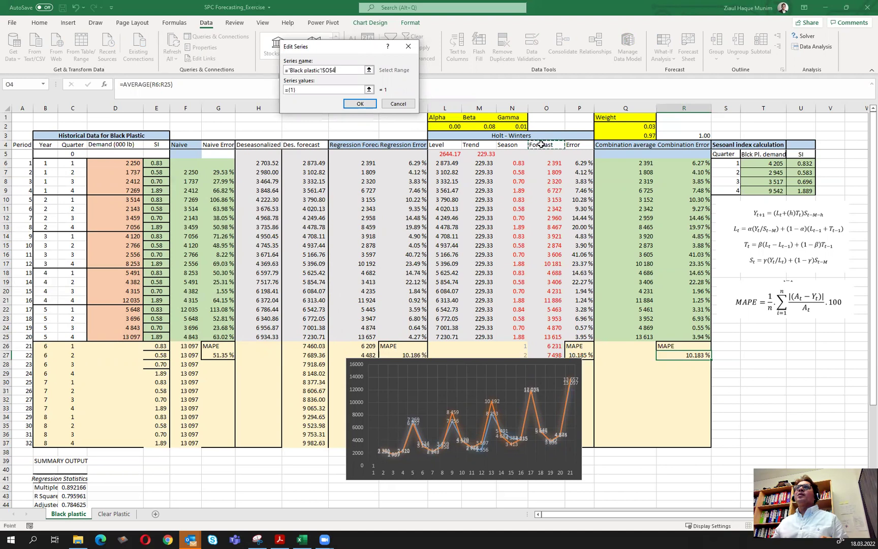
pyautogui.click(359, 89)
pyautogui.moveTo(558, 164); pyautogui.dragTo(559, 335)
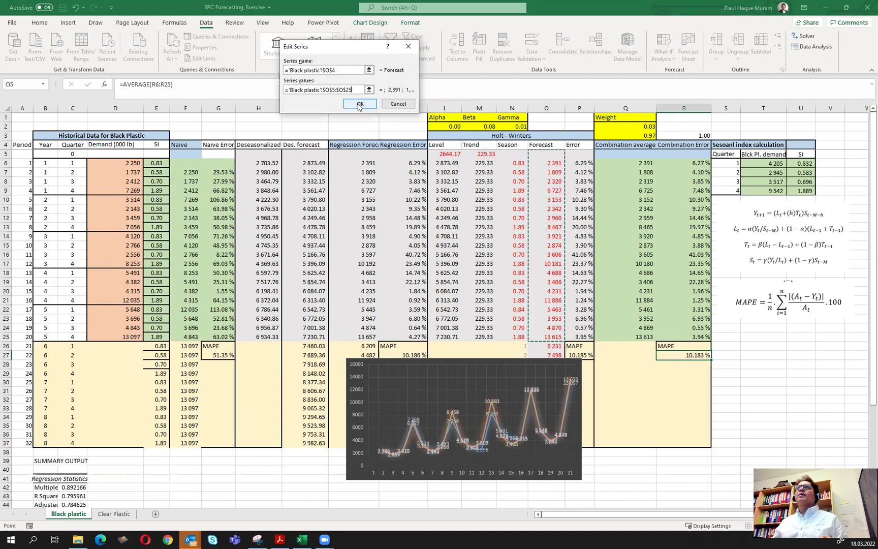
pyautogui.click(360, 104)
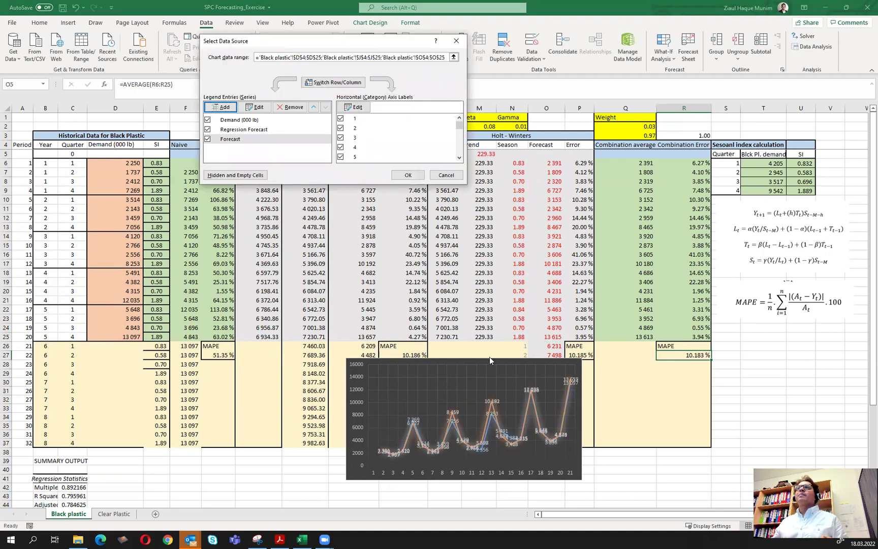
pyautogui.click(407, 177)
# - Move the chart up over the combination and seasonal index columns, beside the Holt-Winters data
pyautogui.moveTo(582, 480); pyautogui.dragTo(844, 263)
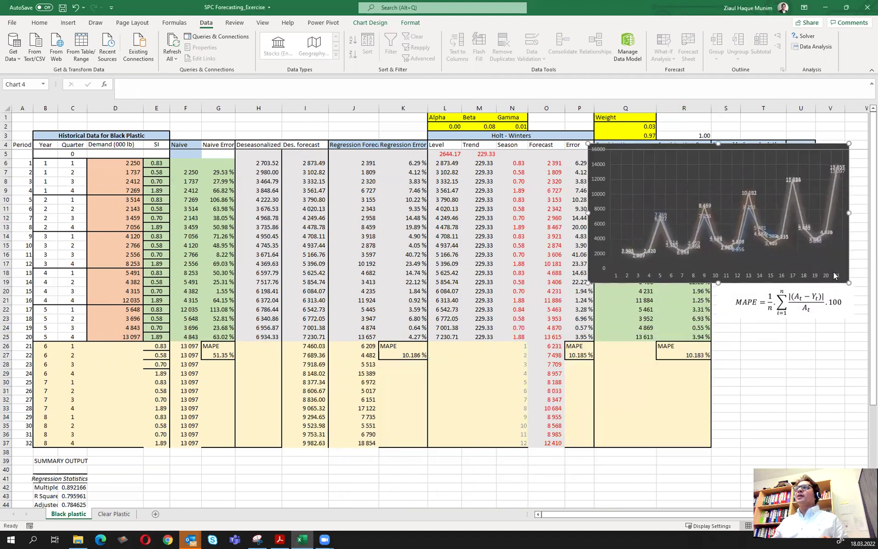
pyautogui.rightClick(835, 275)
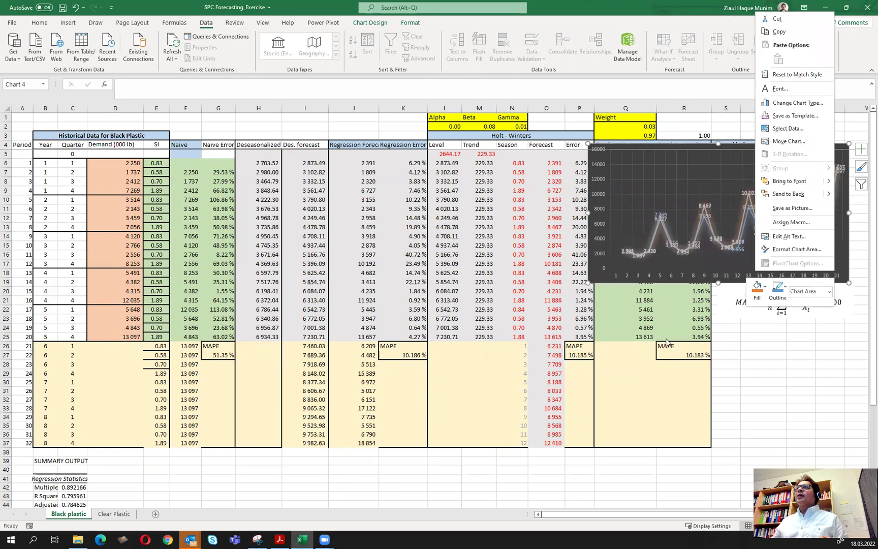
pyautogui.press('Escape')
# - Rename the Holt-Winters Forecast header in O4 as Forecast-HW
pyautogui.click(550, 146)
pyautogui.doubleClick(553, 146)
pyautogui.write('-HW')
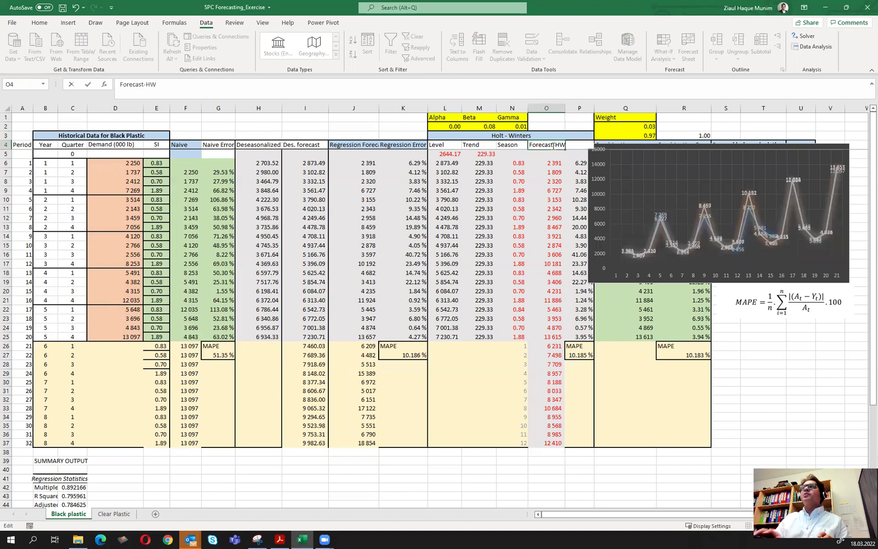
pyautogui.press('Return')
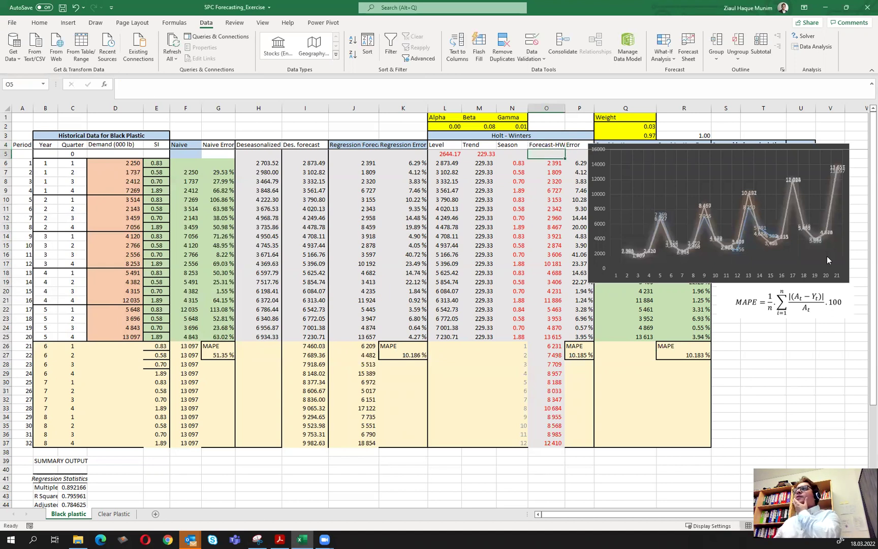
# - Extend the chart's Regression Forecast series values to J5:J37 to include the future periods
pyautogui.rightClick(827, 261)
pyautogui.click(812, 329)
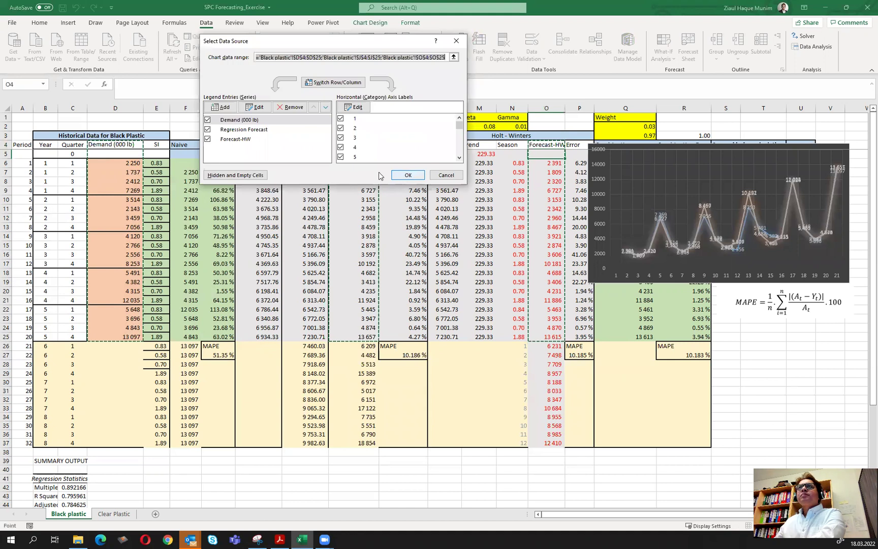
pyautogui.click(254, 130)
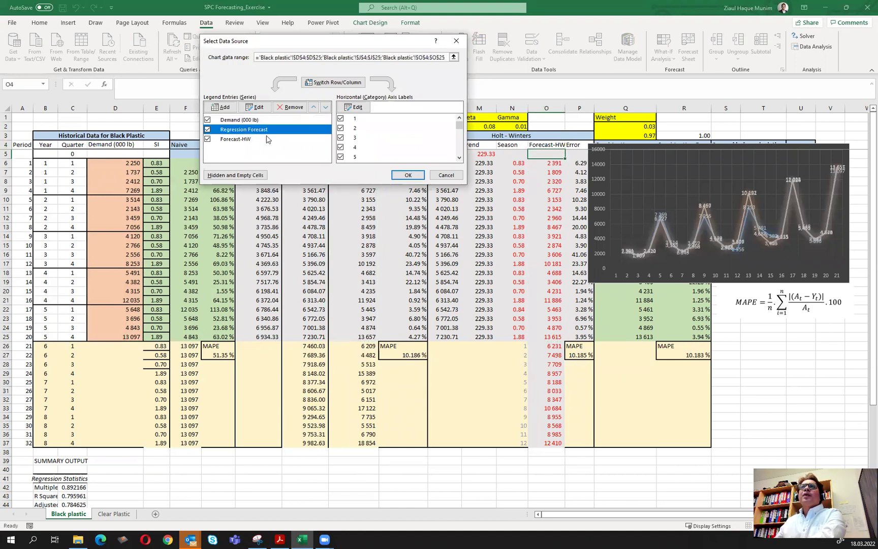
pyautogui.click(259, 107)
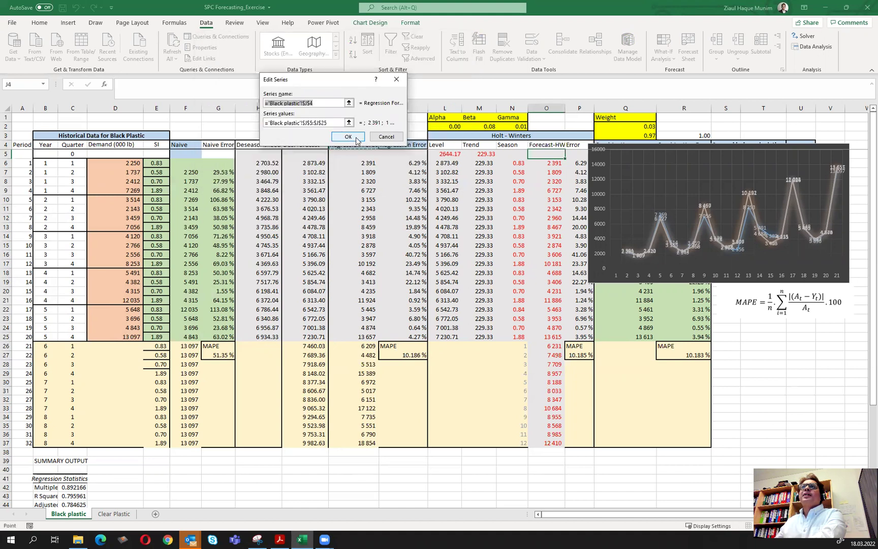
pyautogui.moveTo(356, 153); pyautogui.dragTo(385, 338)
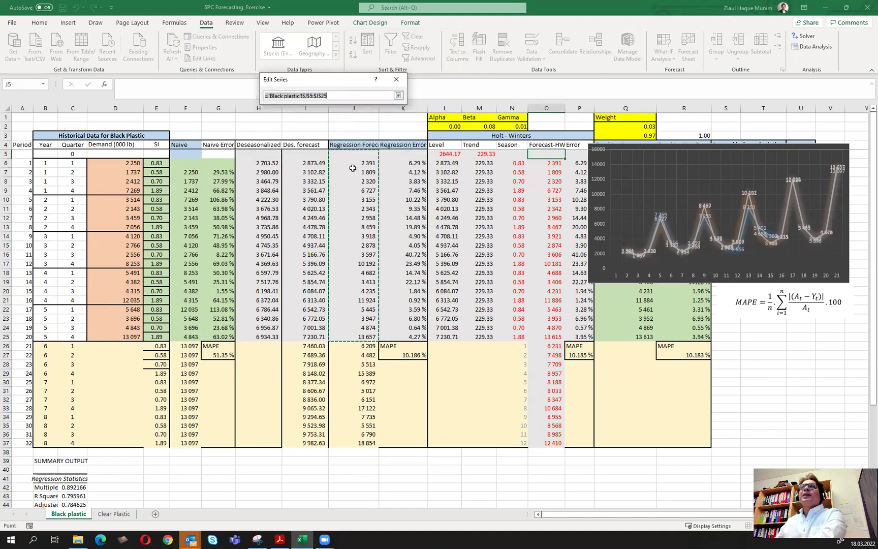
pyautogui.moveTo(359, 153); pyautogui.dragTo(367, 443)
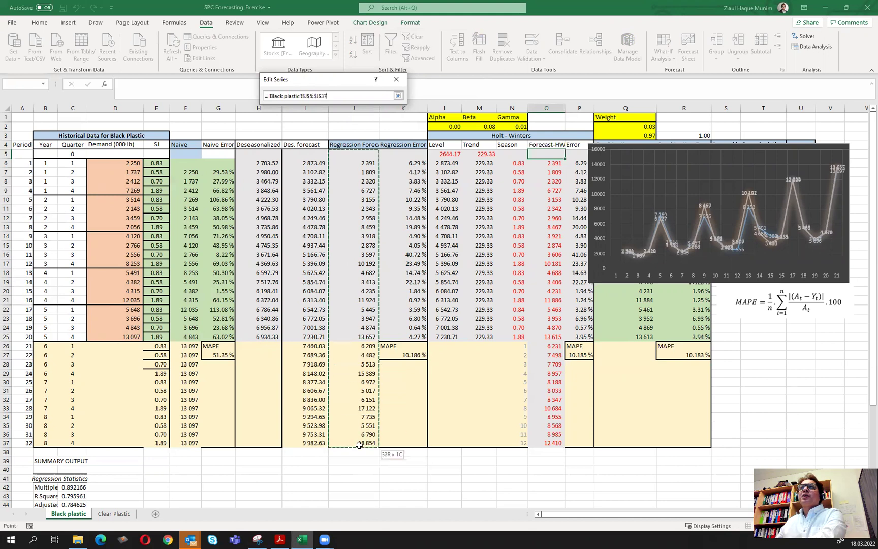
pyautogui.click(398, 96)
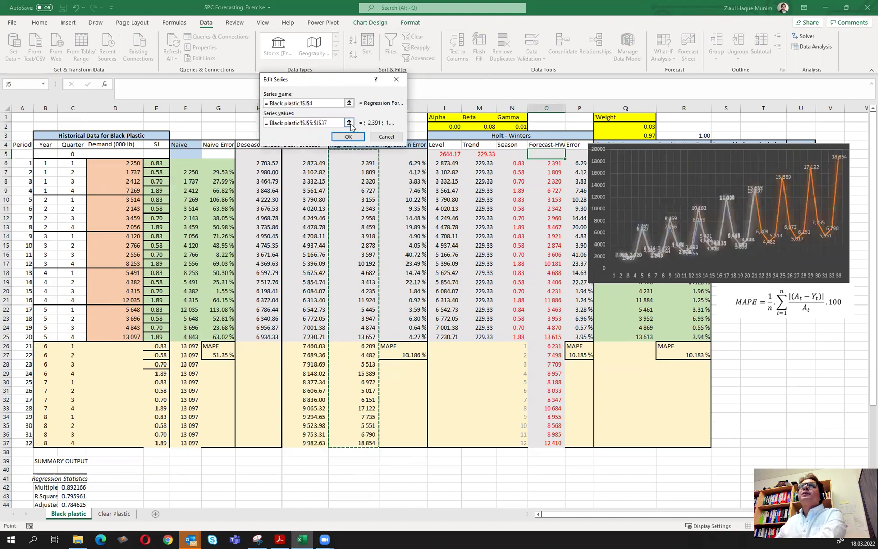
pyautogui.click(348, 136)
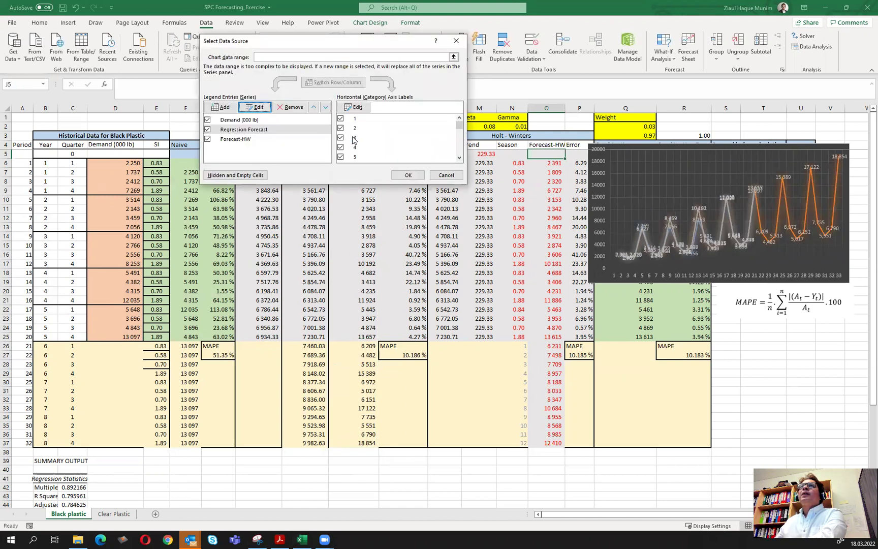
# - Extend the chart's Forecast-HW series values to O5:O37 and apply the data source changes
pyautogui.click(271, 141)
pyautogui.click(254, 107)
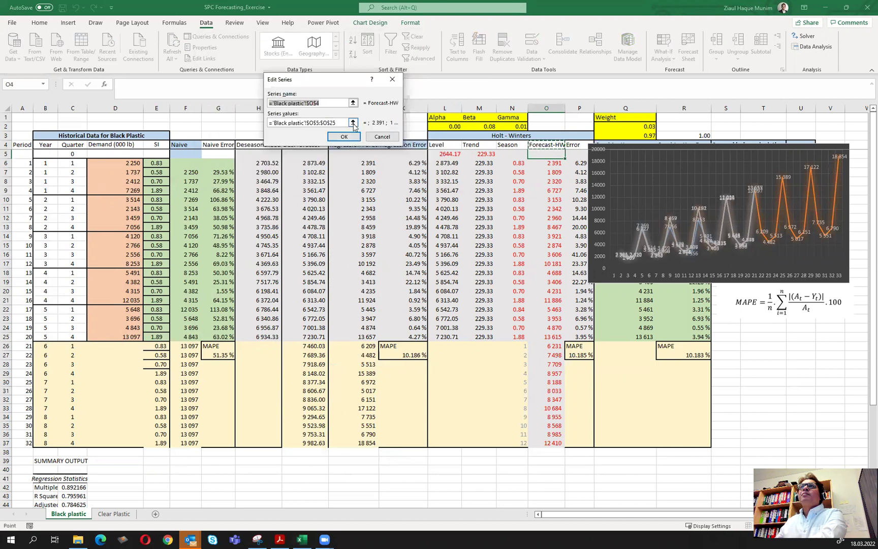
pyautogui.click(353, 123)
pyautogui.moveTo(546, 154); pyautogui.dragTo(545, 443)
pyautogui.click(394, 96)
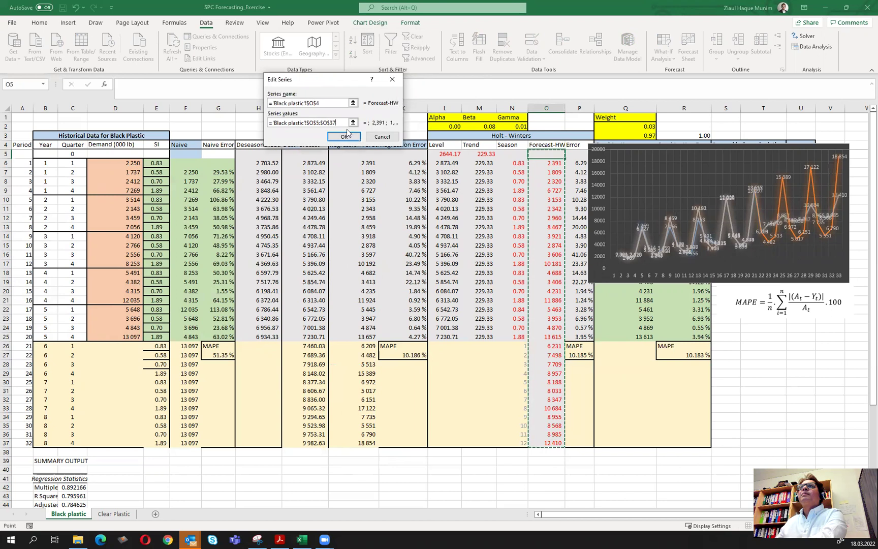
pyautogui.click(346, 137)
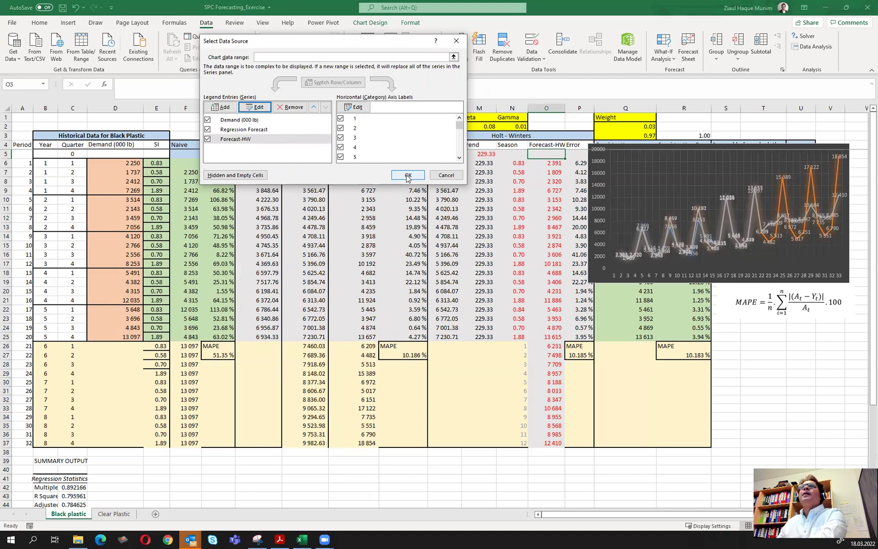
pyautogui.click(408, 175)
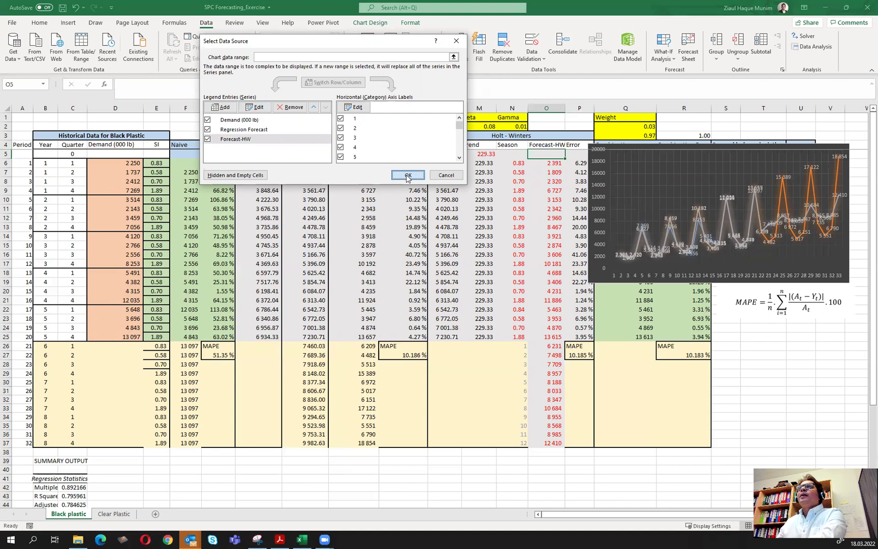
# - Add a legend below the chart's plot area
pyautogui.click(409, 22)
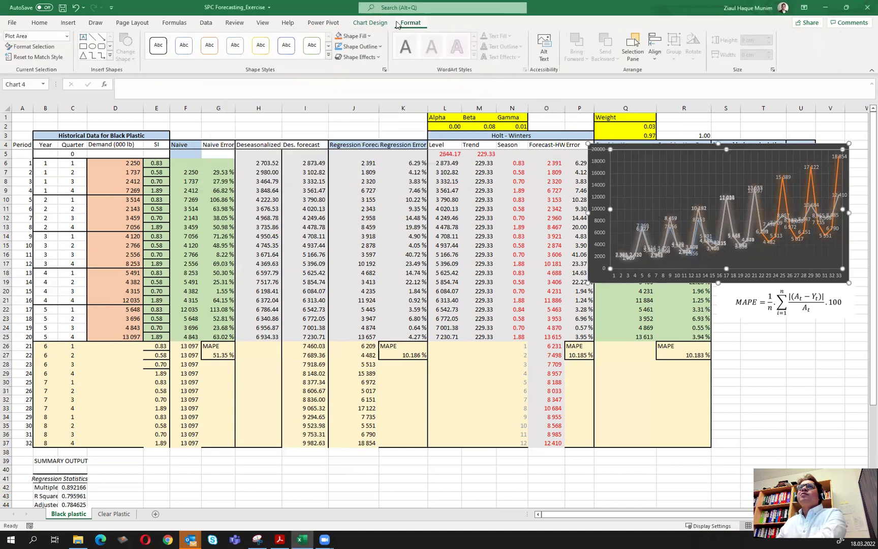
pyautogui.click(371, 23)
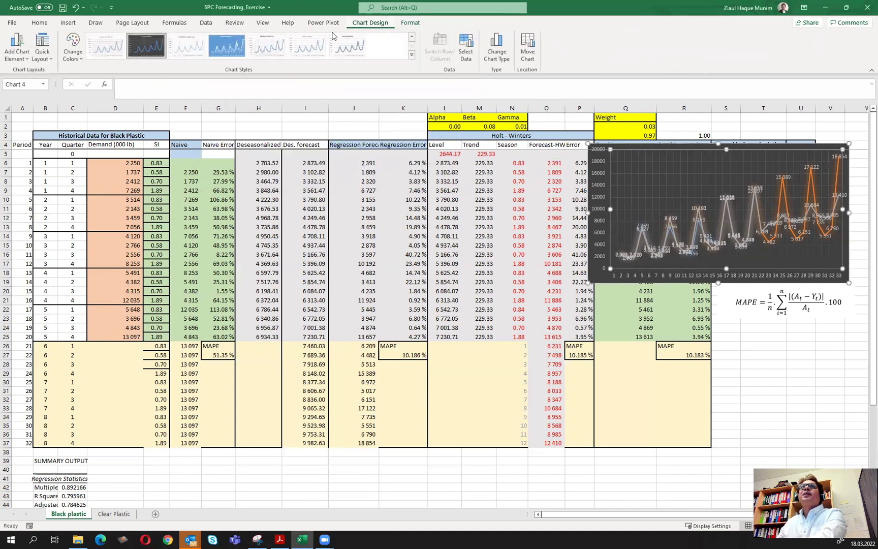
pyautogui.click(16, 51)
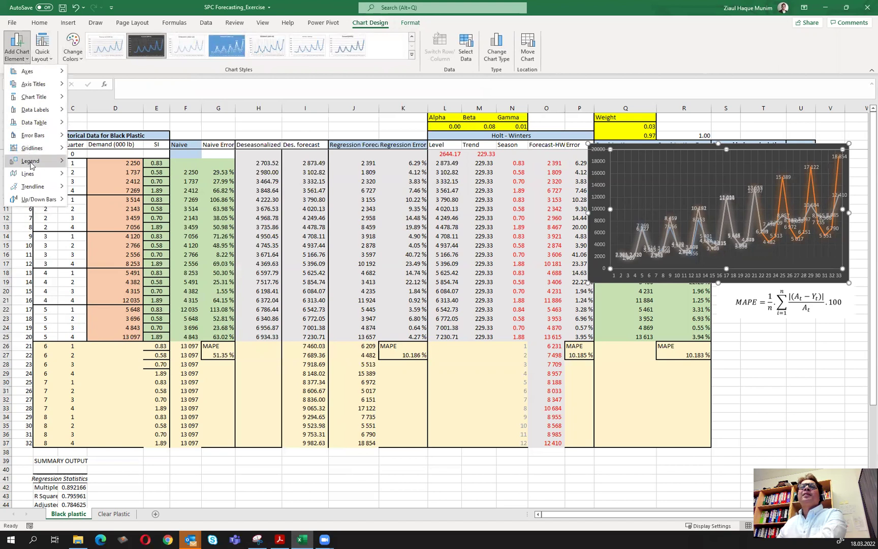
pyautogui.moveTo(31, 165)
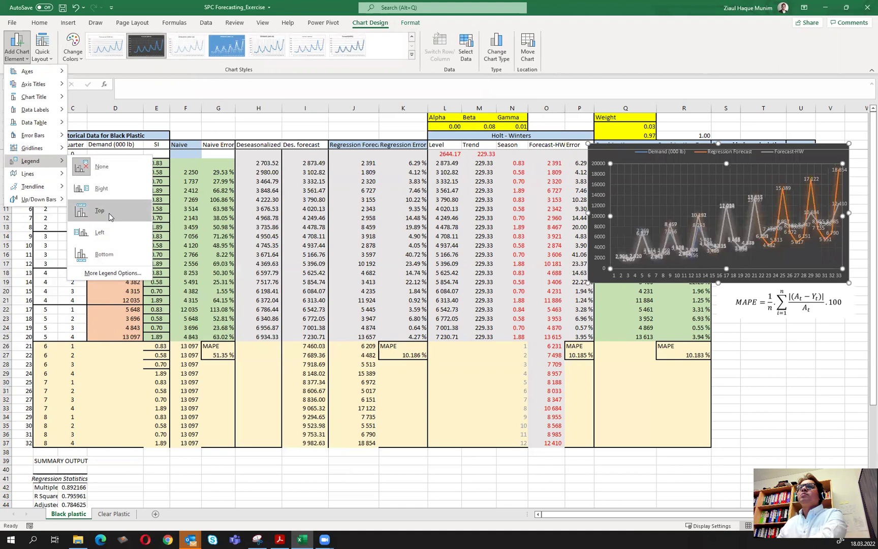
pyautogui.click(112, 256)
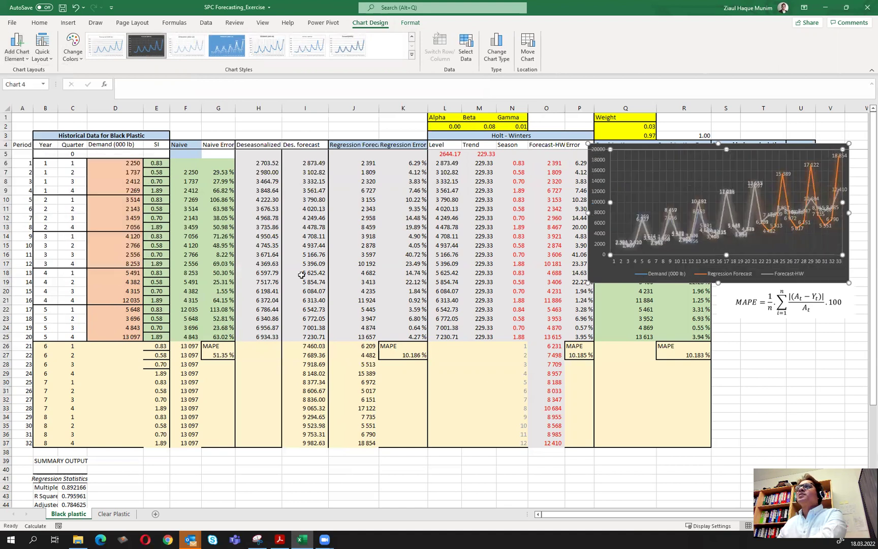
# - Shift the chart slightly down and stretch it taller, to about row 31, then deselect it
pyautogui.click(818, 351)
pyautogui.moveTo(828, 246)
pyautogui.mouseDown()
pyautogui.moveTo(759, 262)
pyautogui.moveTo(827, 291)
pyautogui.moveTo(839, 256)
pyautogui.mouseUp()
pyautogui.moveTo(601, 292); pyautogui.dragTo(600, 393)
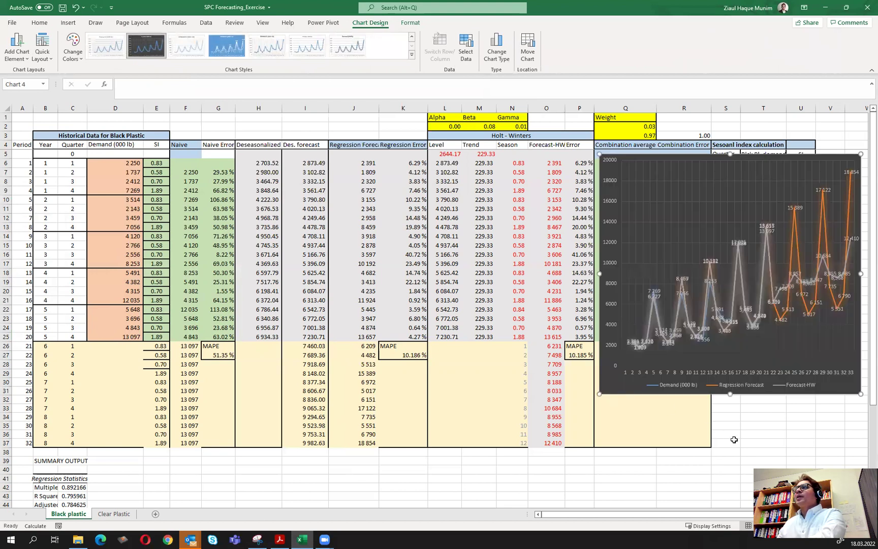
pyautogui.click(758, 433)
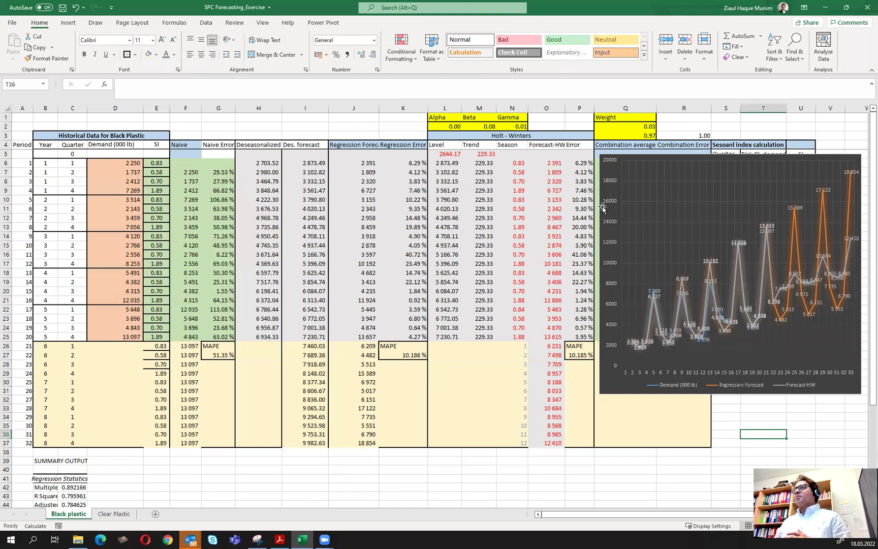
pyautogui.click(850, 378)
pyautogui.click(813, 442)
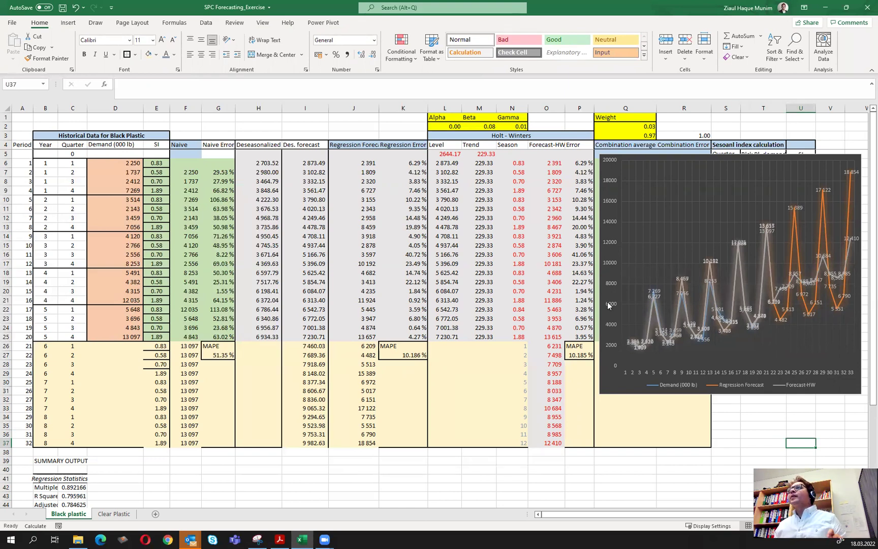
pyautogui.click(784, 433)
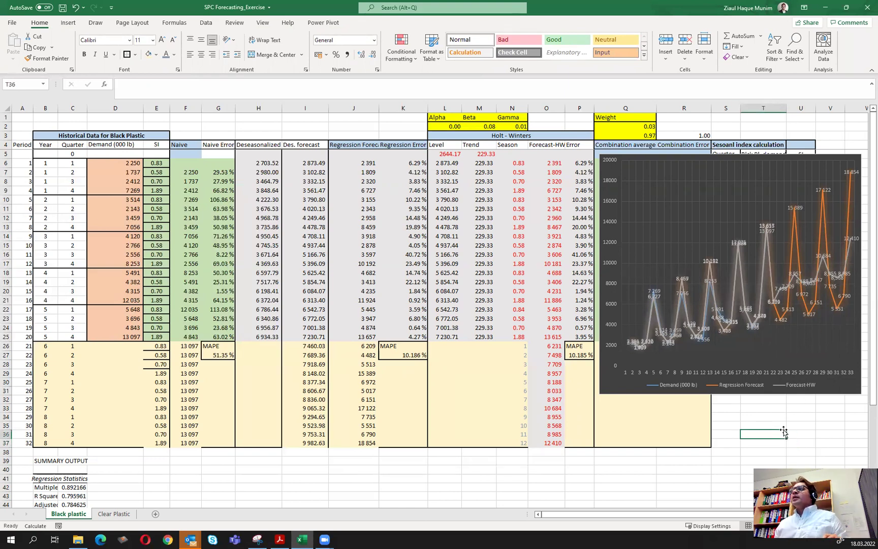